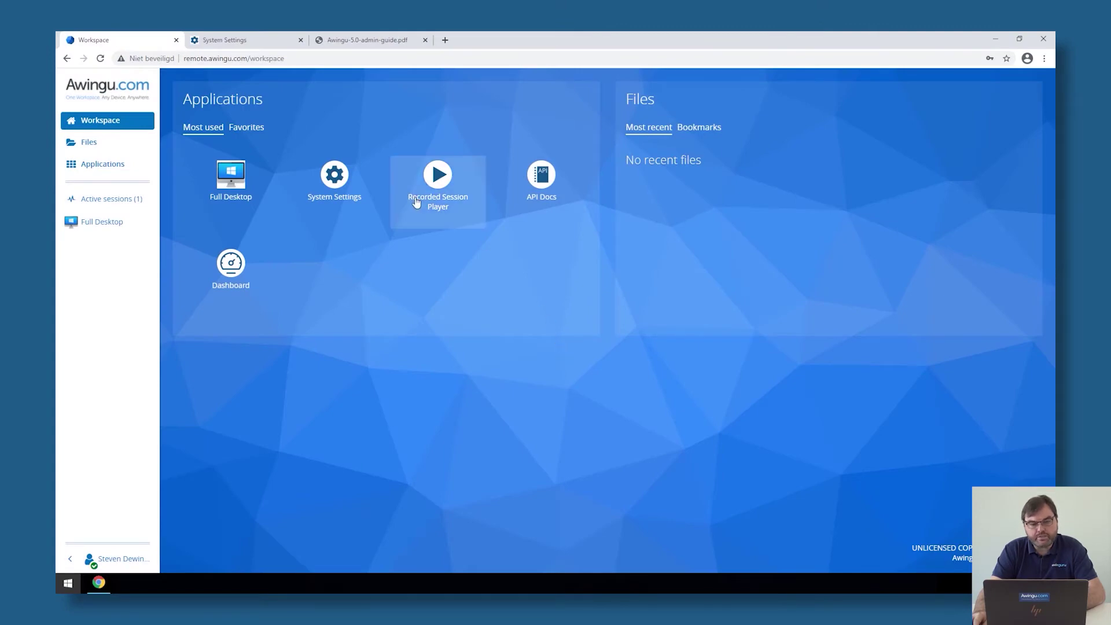
- Bring up the Awingu-5.0-admin-guide.pdf tab at page 157, 'GPOs for the application servers'
left_click(392, 45)
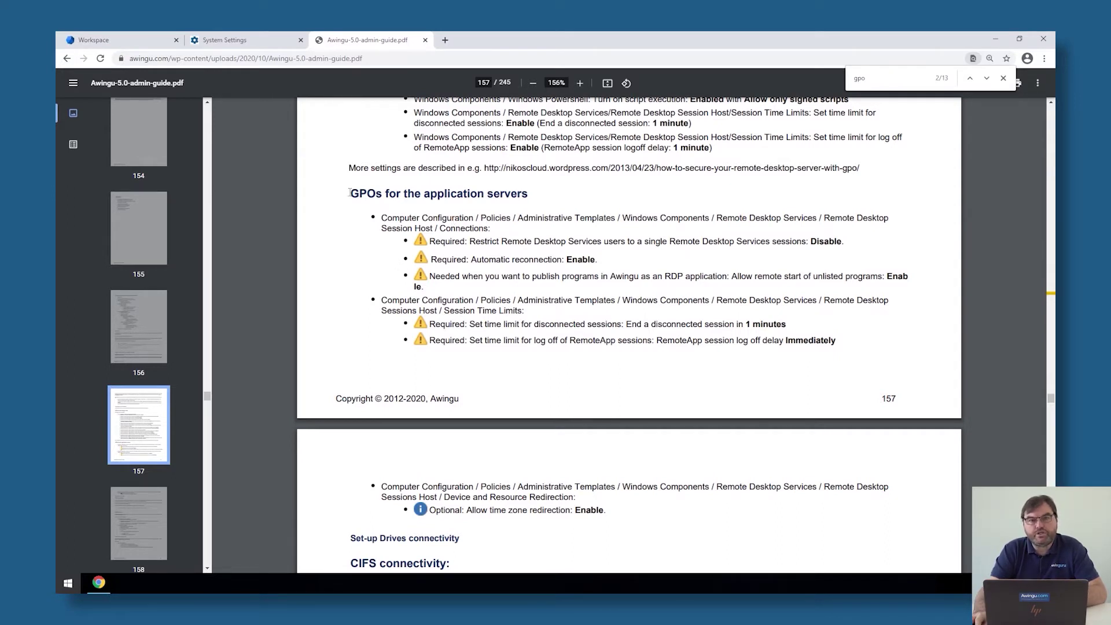
- After reading the application-server GPO section, return to the Awingu Workspace tab
left_click(252, 41)
- Launch Full Desktop to check mycollection's RemoteApp programs (Paint, alias mspaint), then return to the PDF
left_click(144, 42)
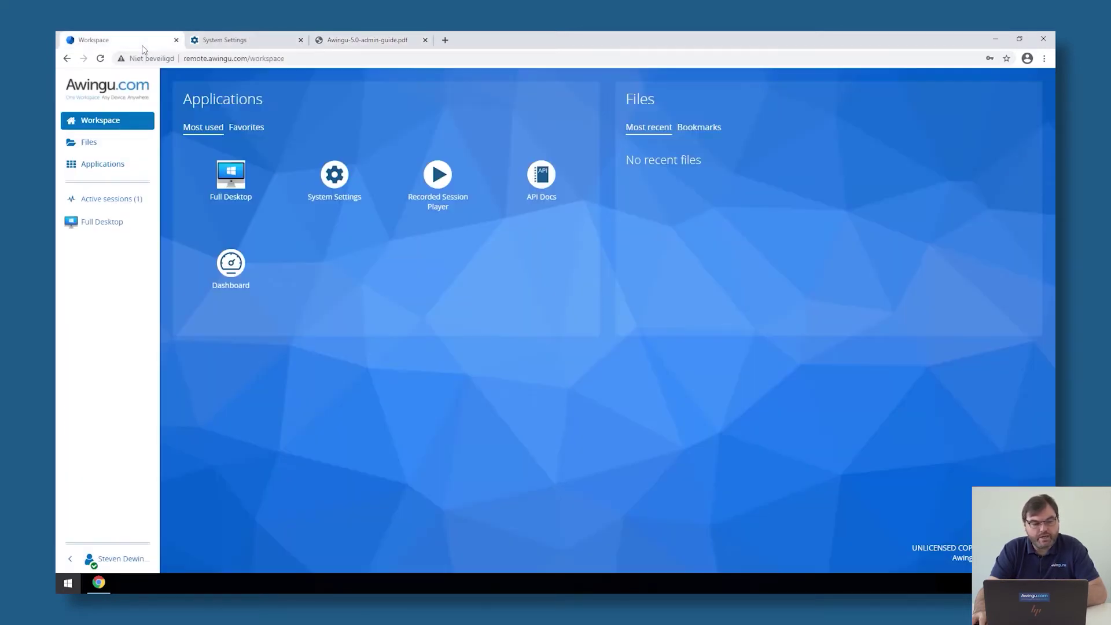
left_click(118, 222)
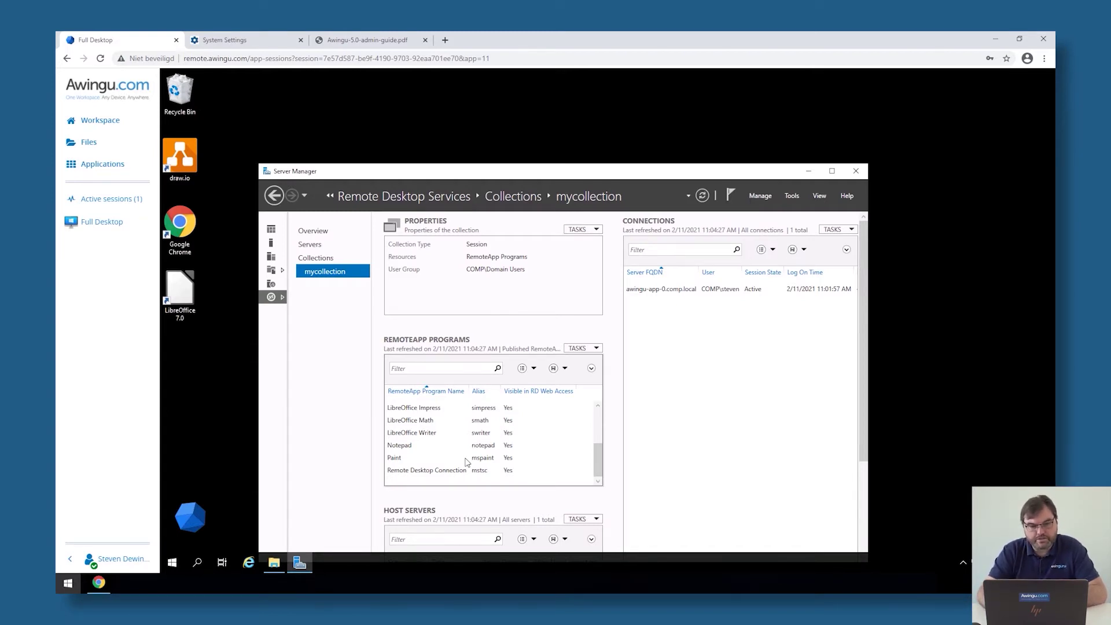
left_click(364, 41)
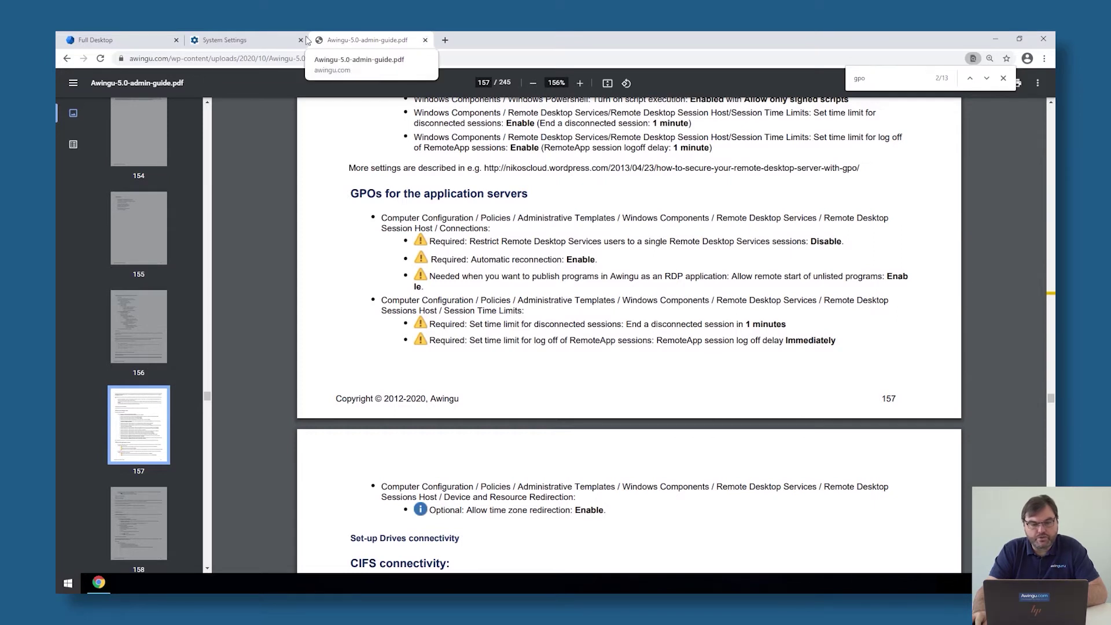
- Show the Manage > Applications list in the System Settings tab
left_click(223, 41)
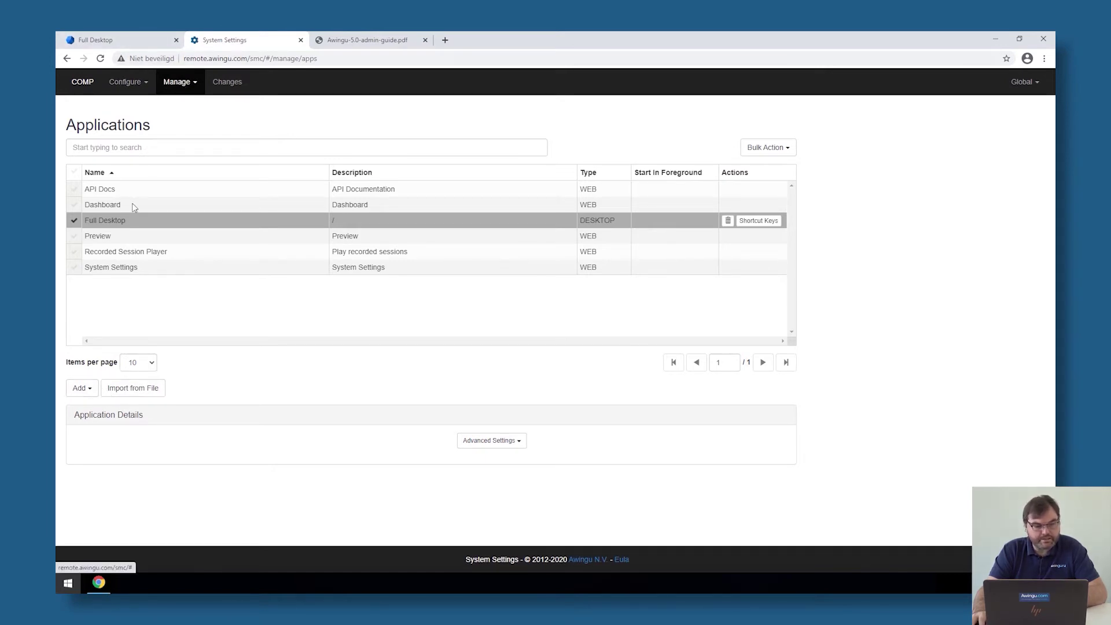
- Start a new remote application named 'MS Paint'
left_click(81, 391)
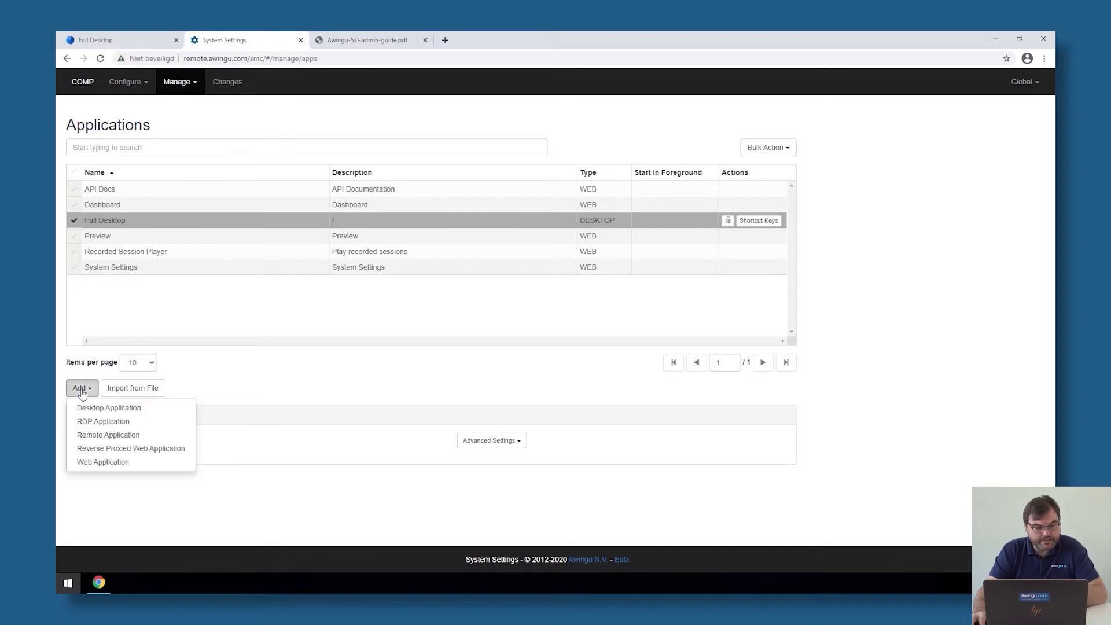
left_click(104, 437)
scroll(321, 388, "down", 3)
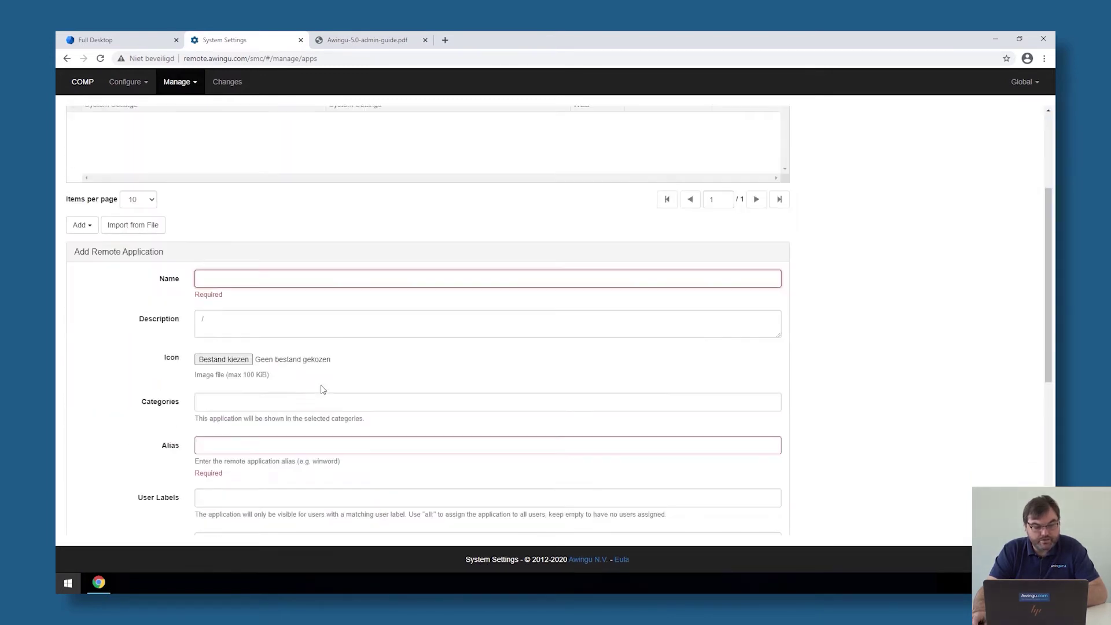
type("Micr")
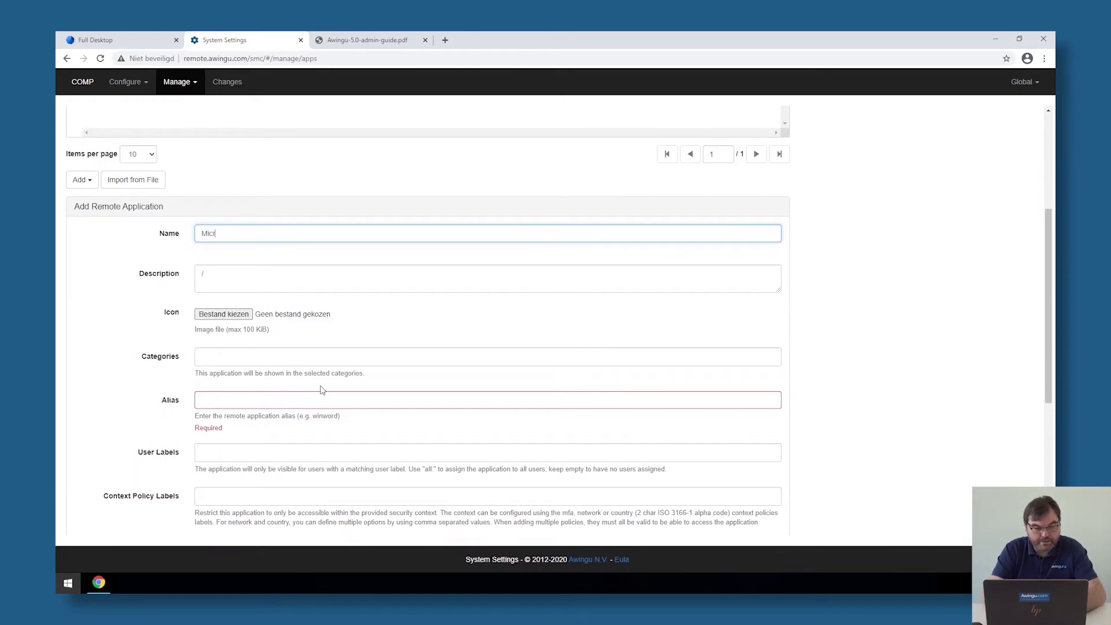
key("BackSpace")
key("BackSpace")
key("BackSpace")
type("S Paint")
- Attach paint.png as the application's icon and move to the Alias field
left_click(225, 313)
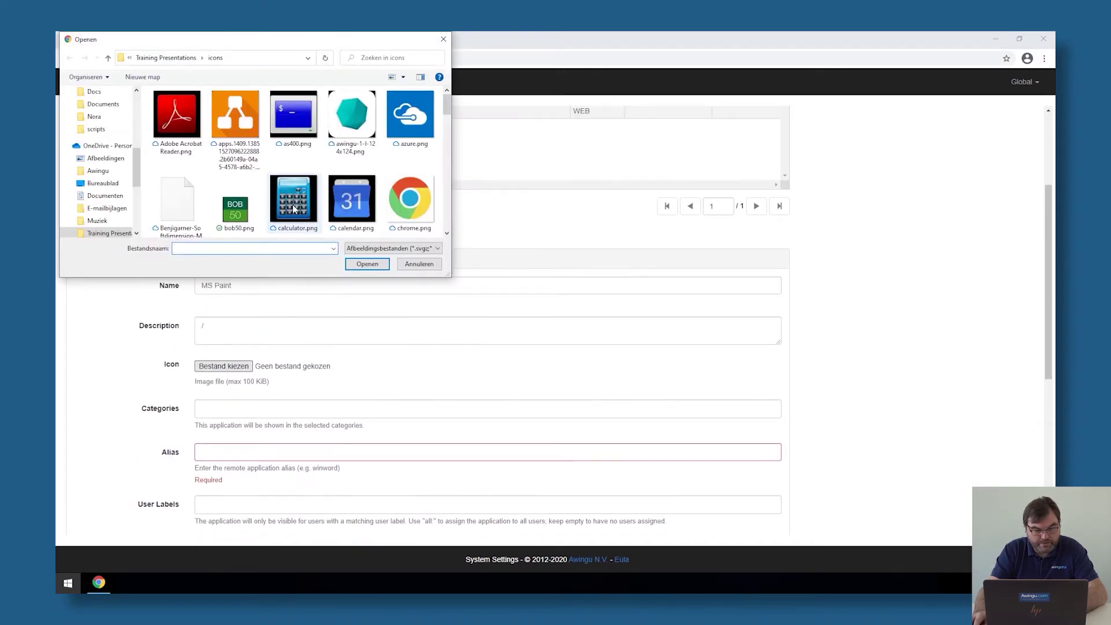
scroll(293, 208, "down", 6)
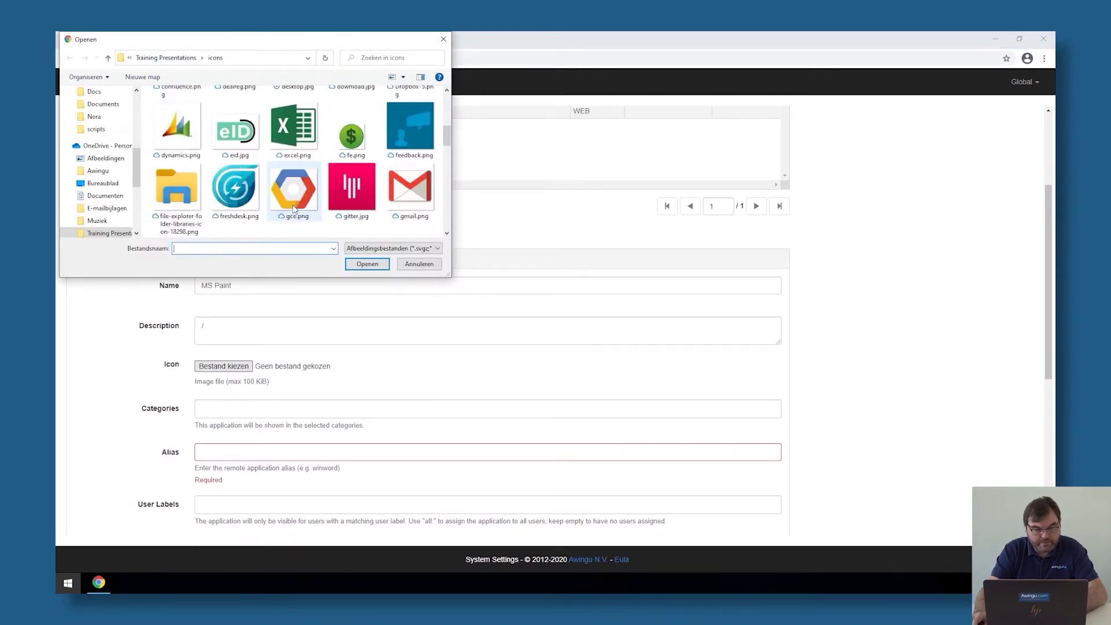
scroll(293, 208, "down", 8)
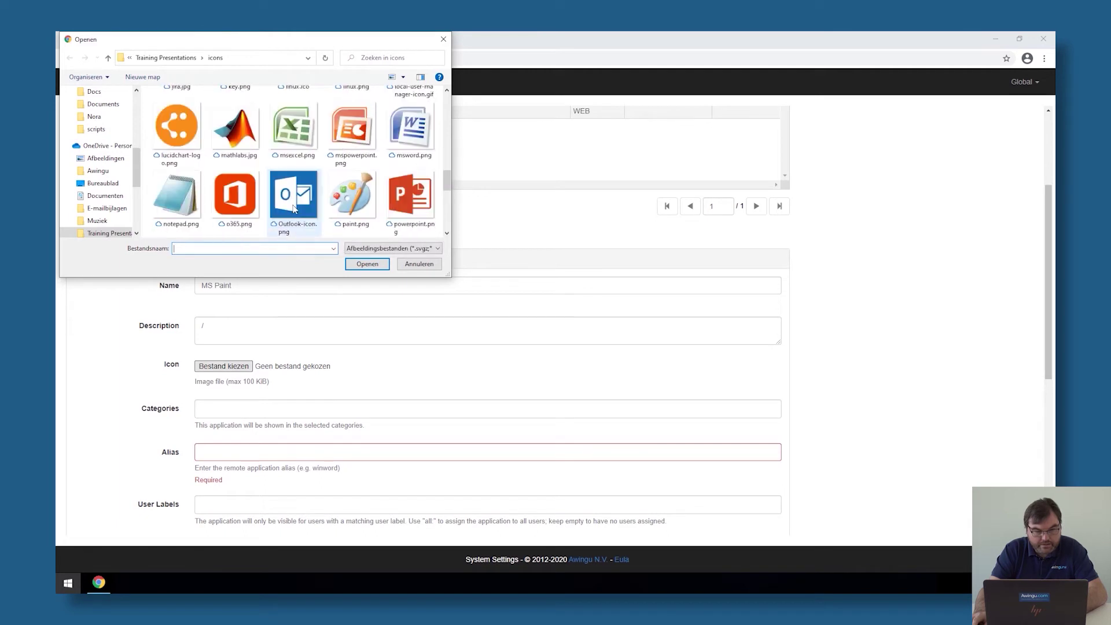
left_click(356, 191)
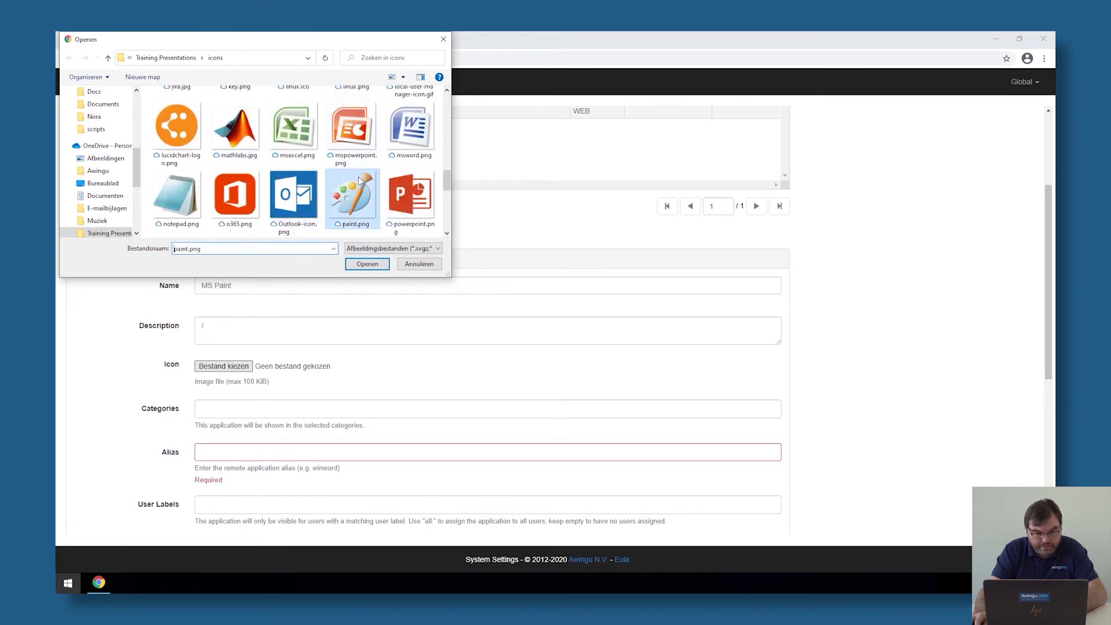
left_click(369, 263)
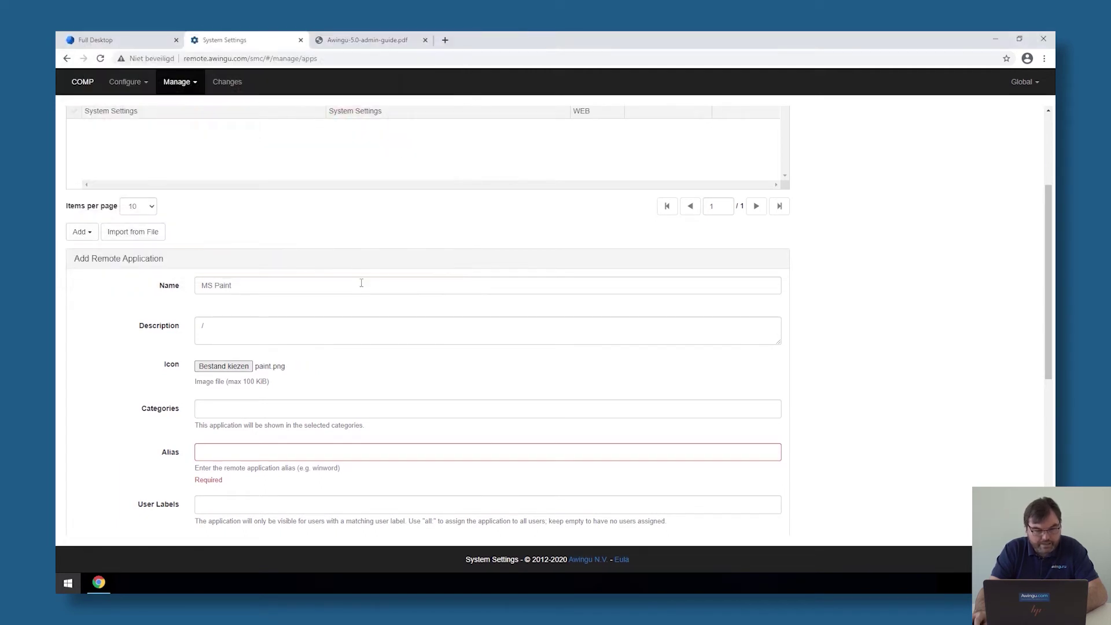
scroll(295, 416, "down", 1)
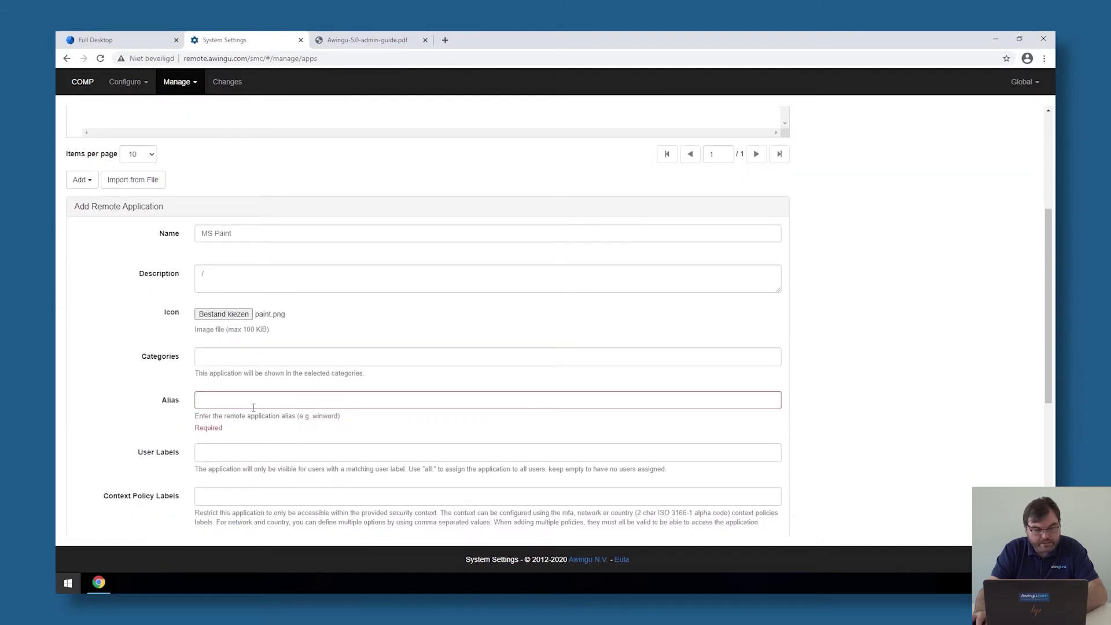
left_click(252, 400)
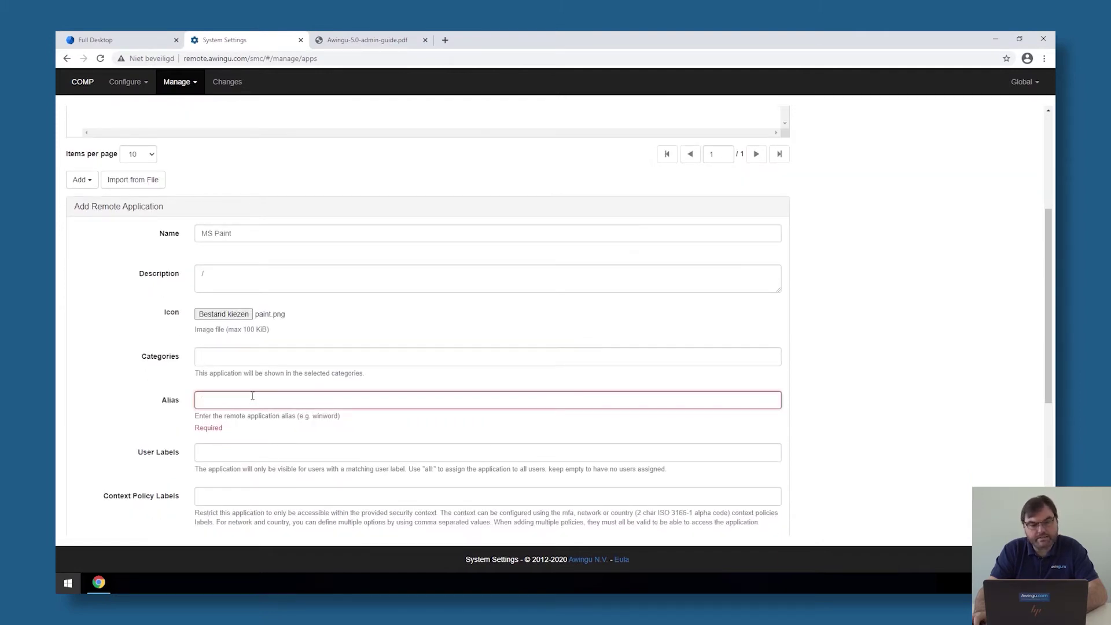
left_click(149, 45)
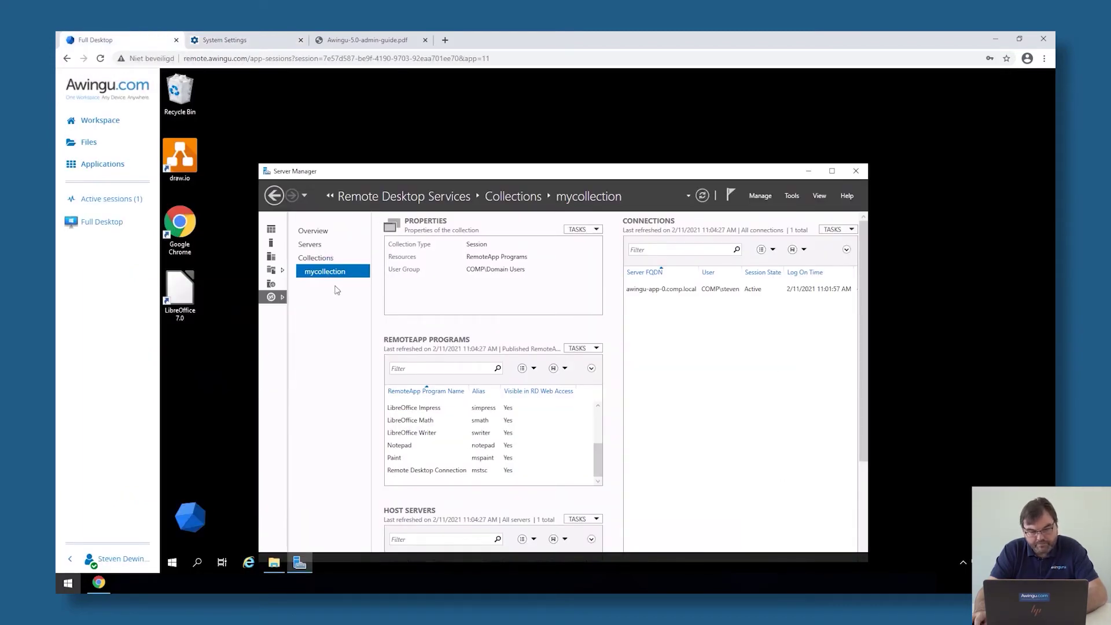
- Confirm Paint's alias is mspaint in the RemoteApp list, then return to the Awingu form
left_click(407, 462)
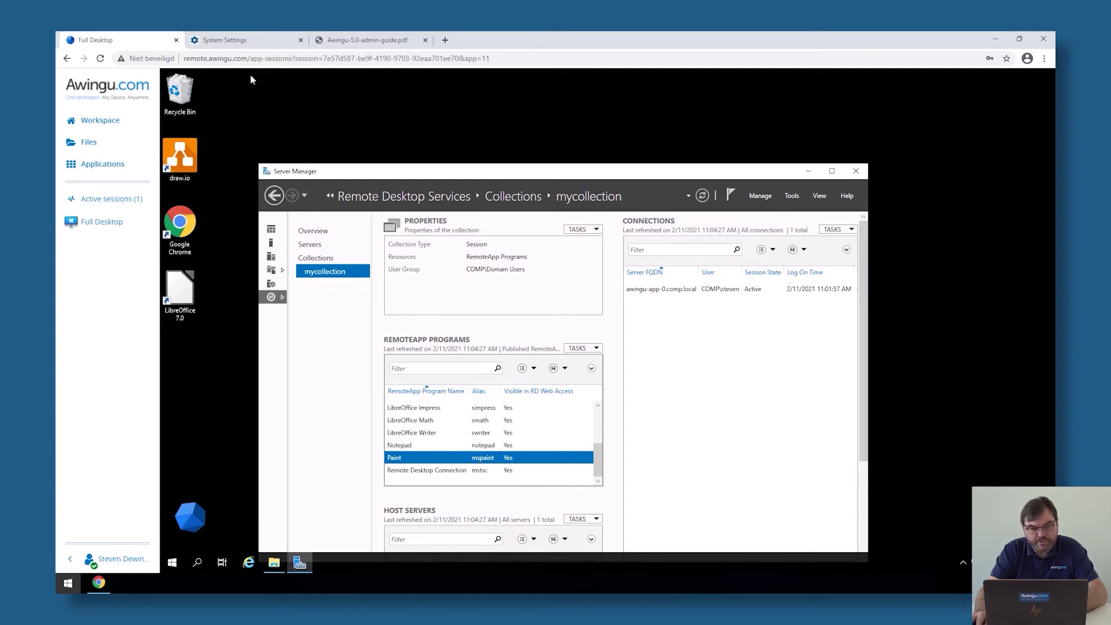
left_click(228, 40)
- Set the alias to mspaint and the user label to all
type("ms")
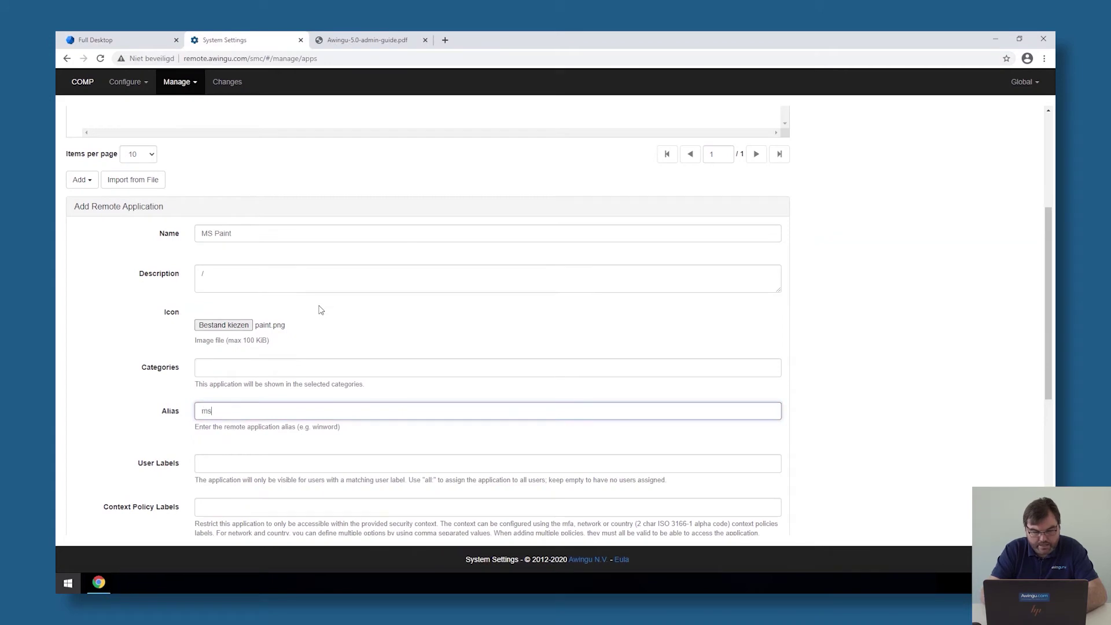
type("paint")
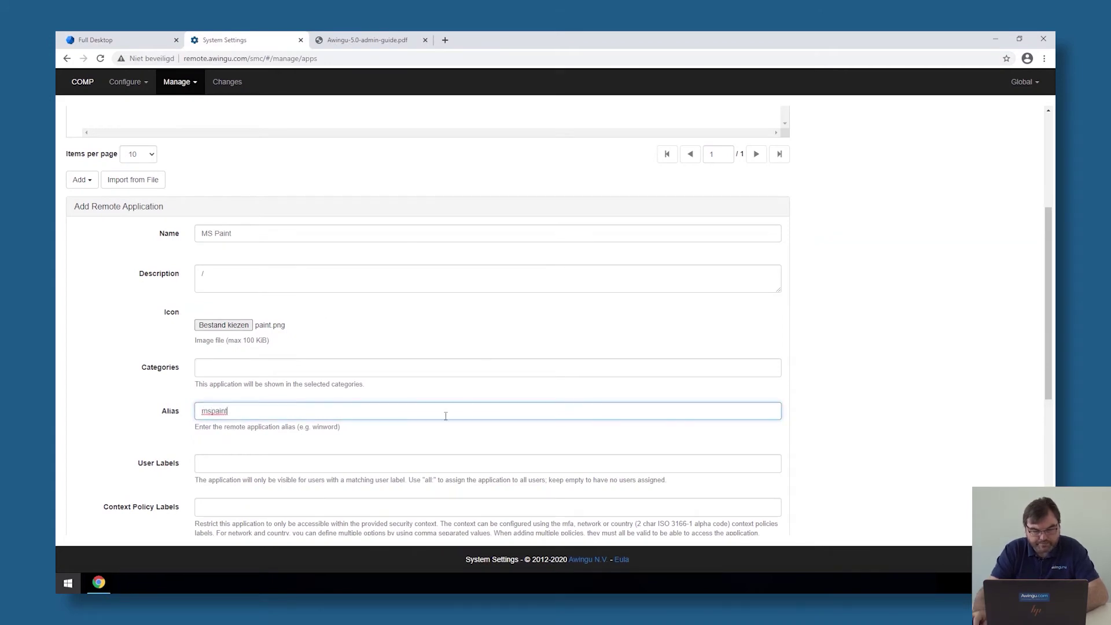
scroll(444, 417, "down", 2)
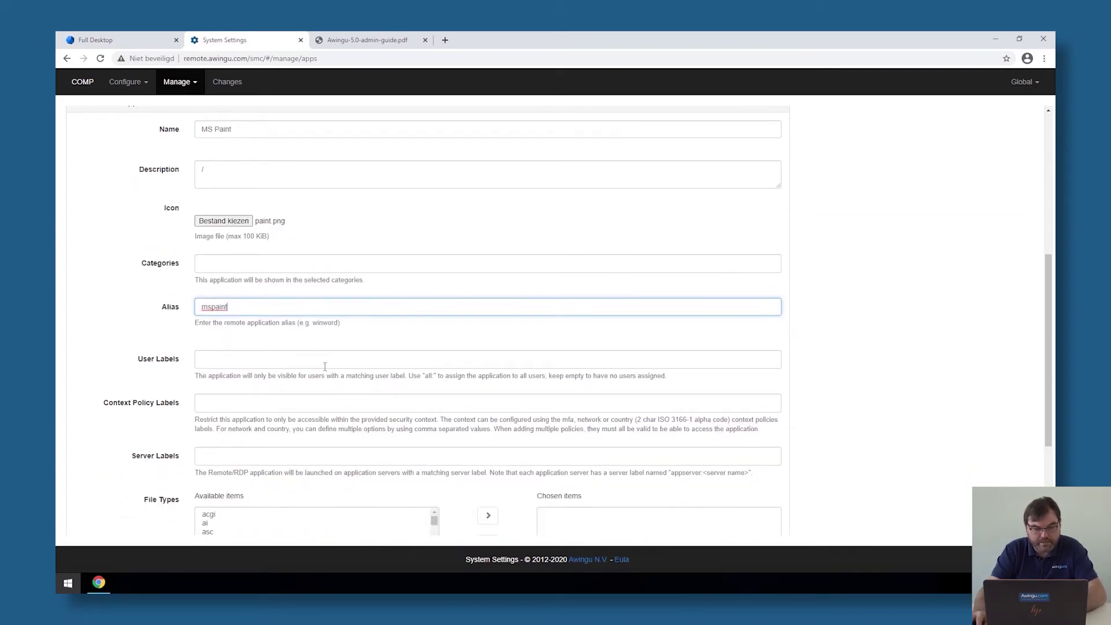
left_click(324, 363)
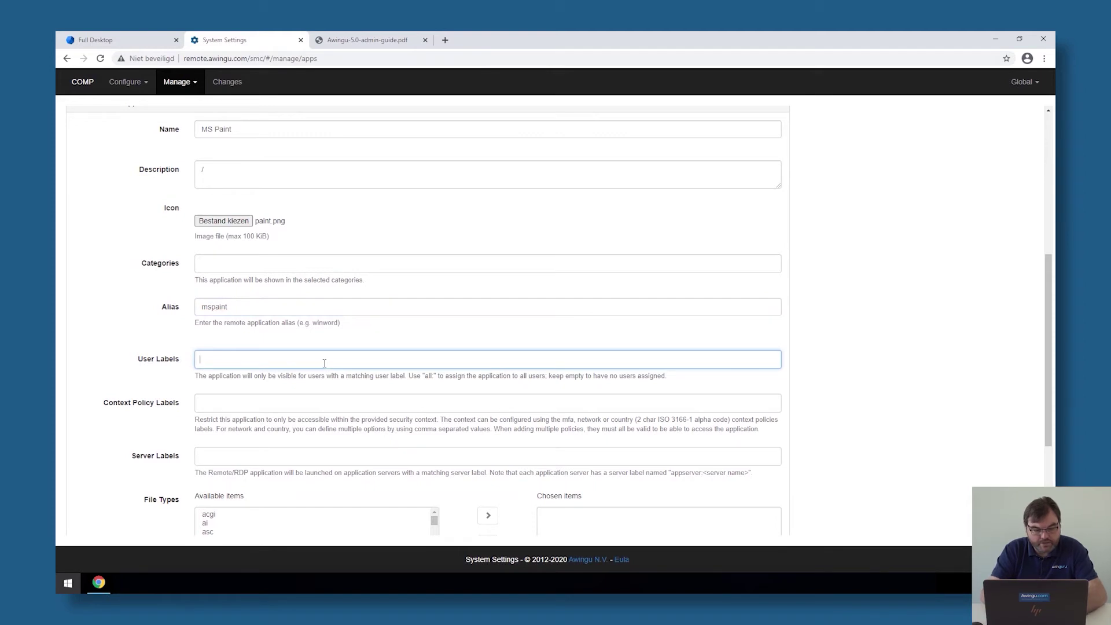
type("al")
left_click(273, 378)
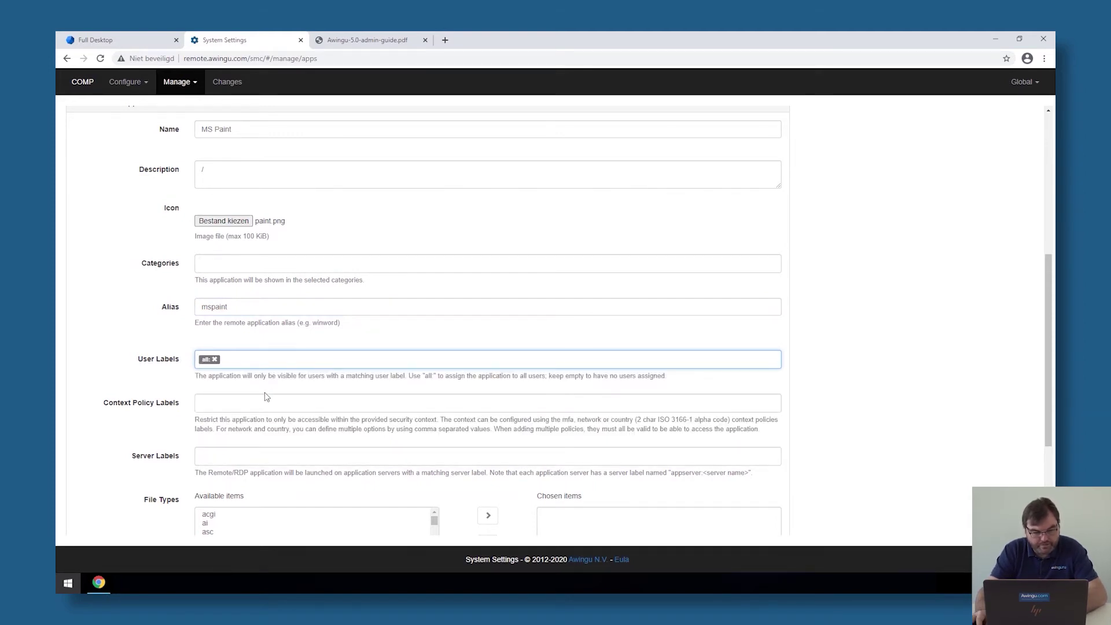
- Add server labels appserver:awingu-app-0 and appserver:awingu-app-1
scroll(139, 412, "down", 1)
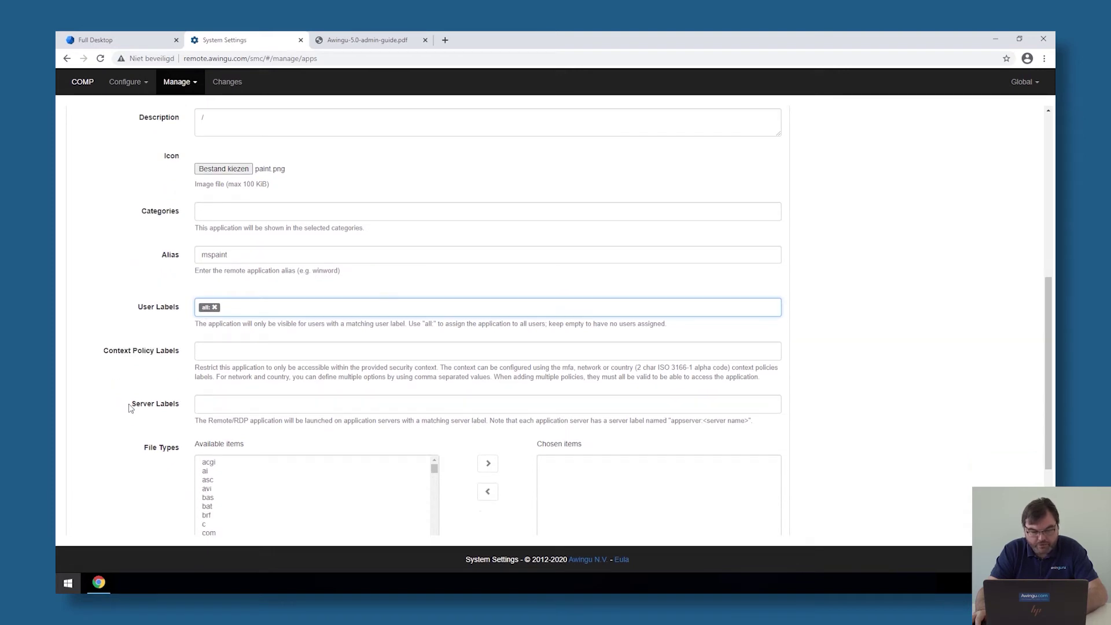
scroll(191, 412, "down", 1)
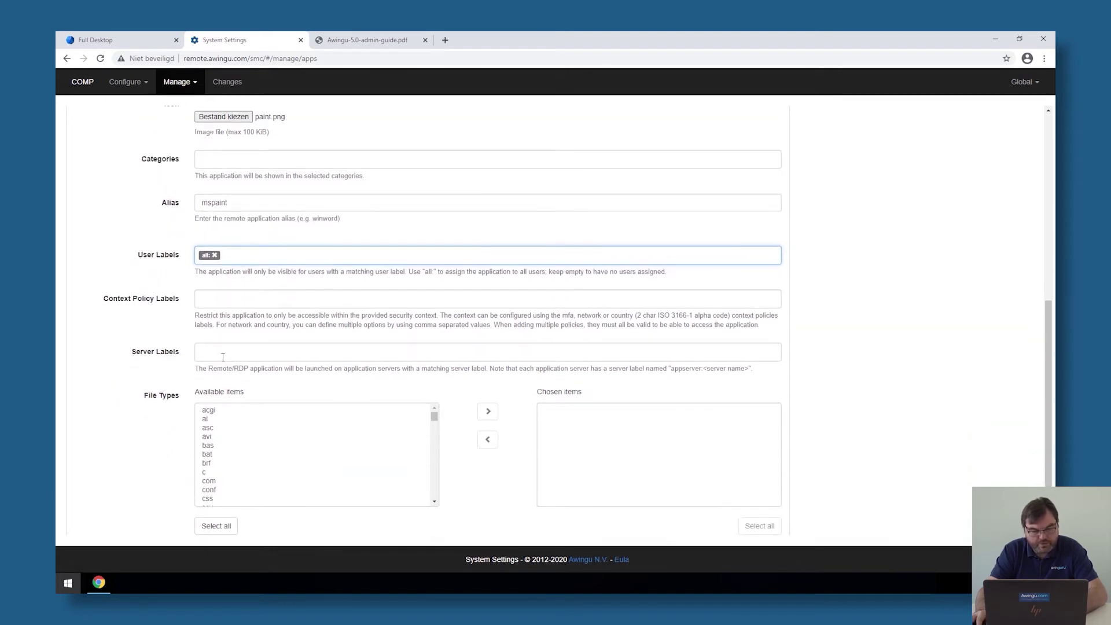
left_click(227, 352)
type("ap")
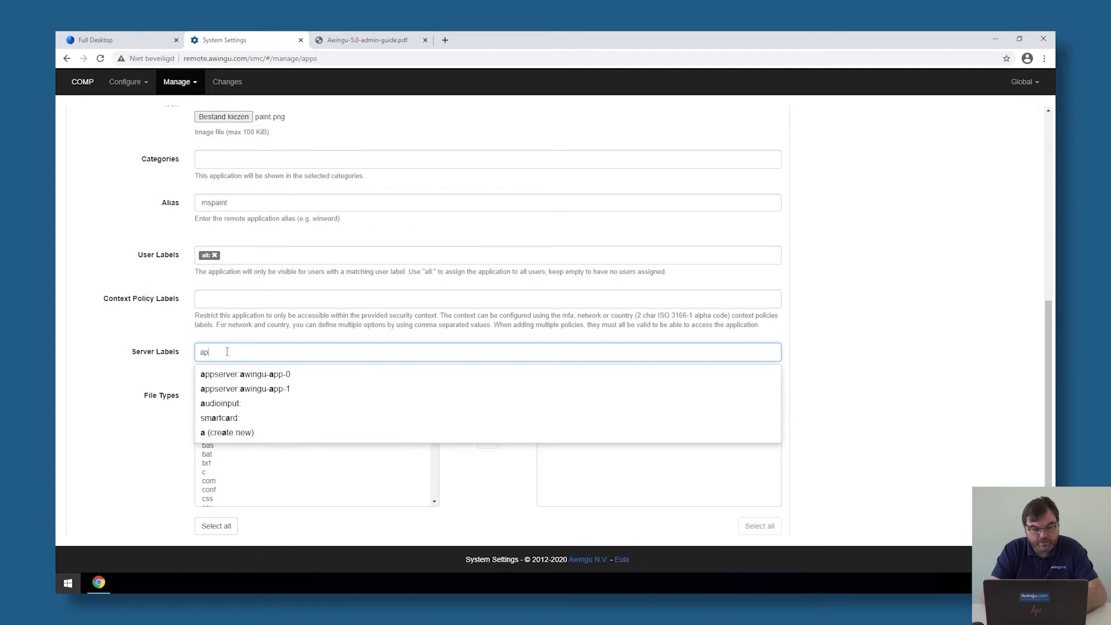
left_click(252, 374)
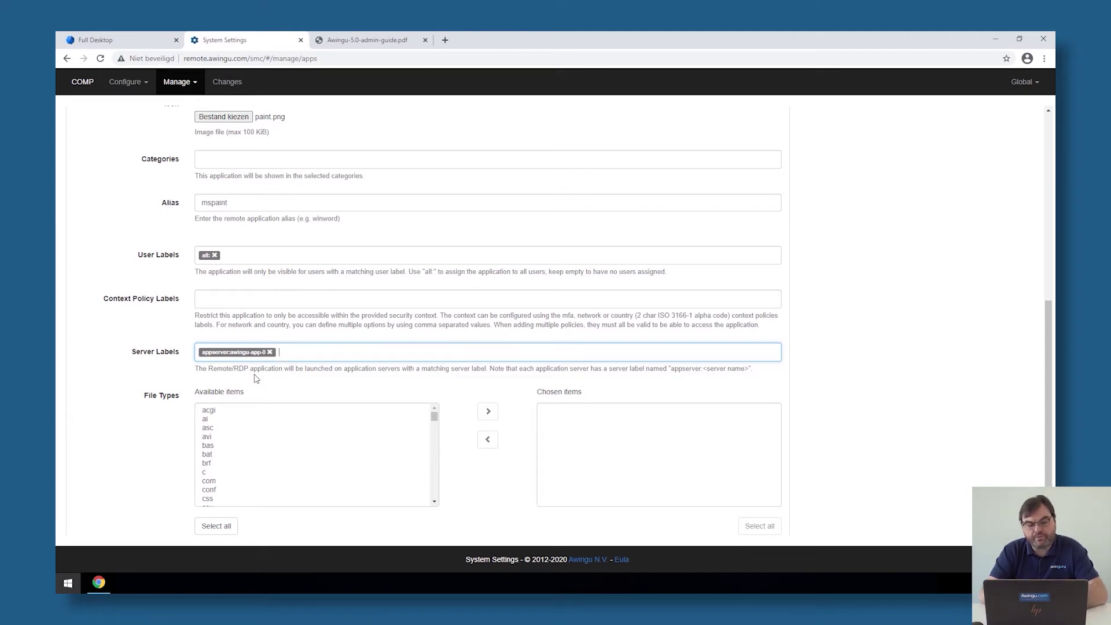
type("ap")
left_click(256, 375)
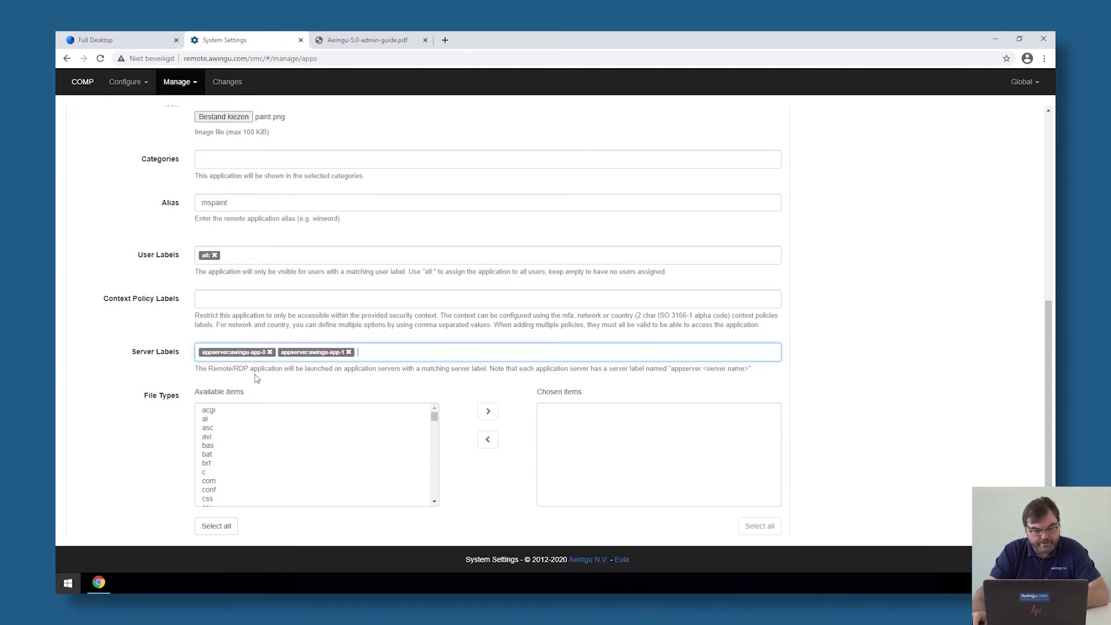
- Move the gif file type into the chosen file types
scroll(165, 424, "down", 1)
scroll(166, 424, "down", 1)
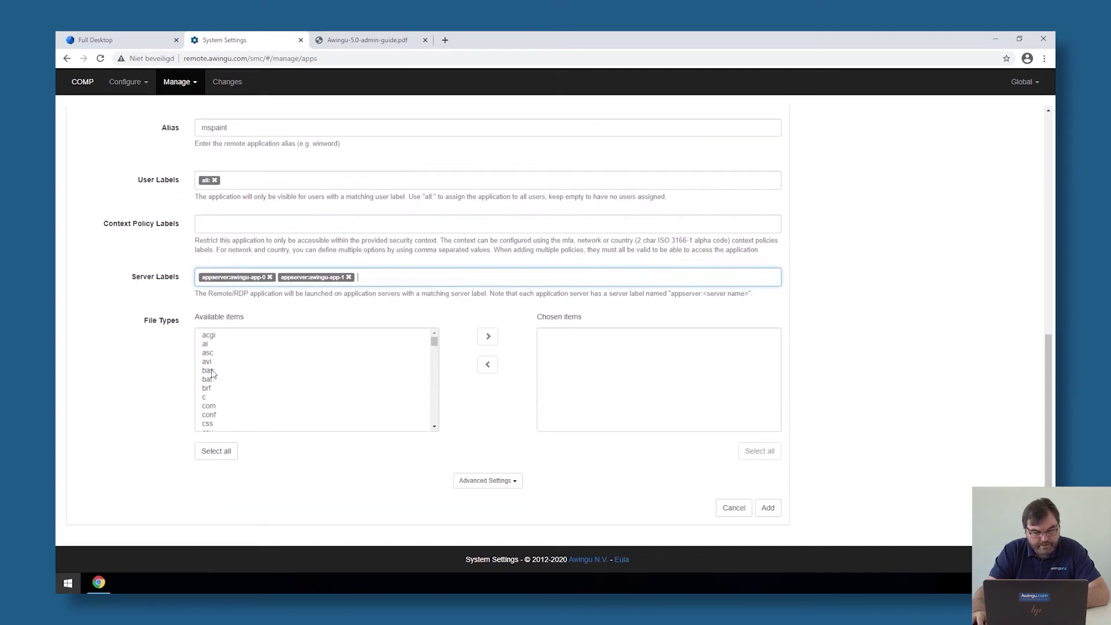
left_click(210, 368)
scroll(220, 393, "down", 4)
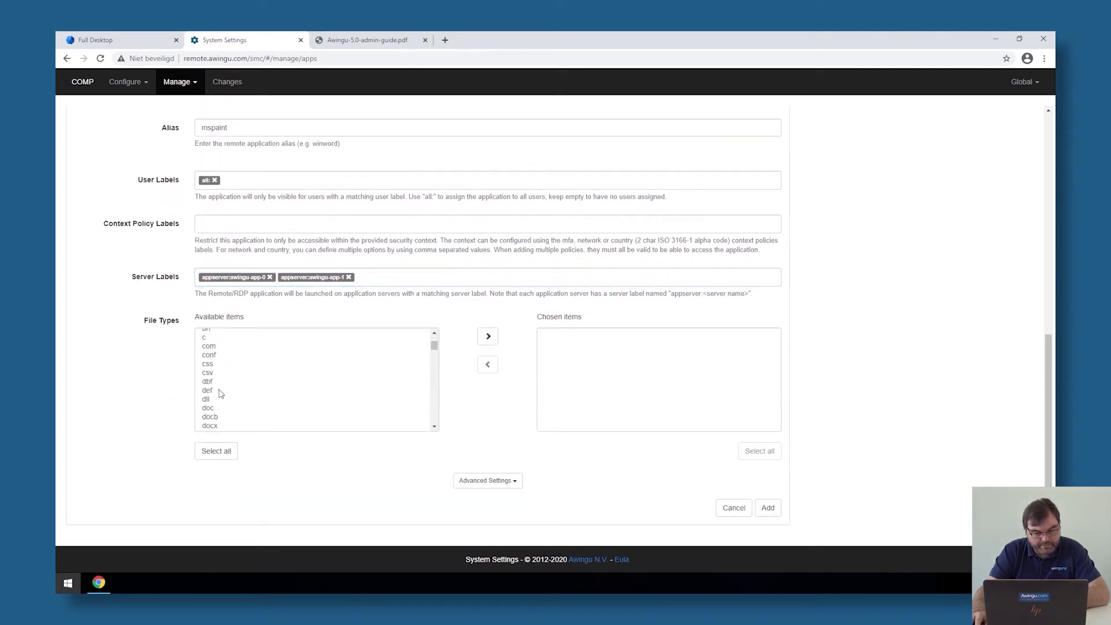
scroll(220, 390, "down", 2)
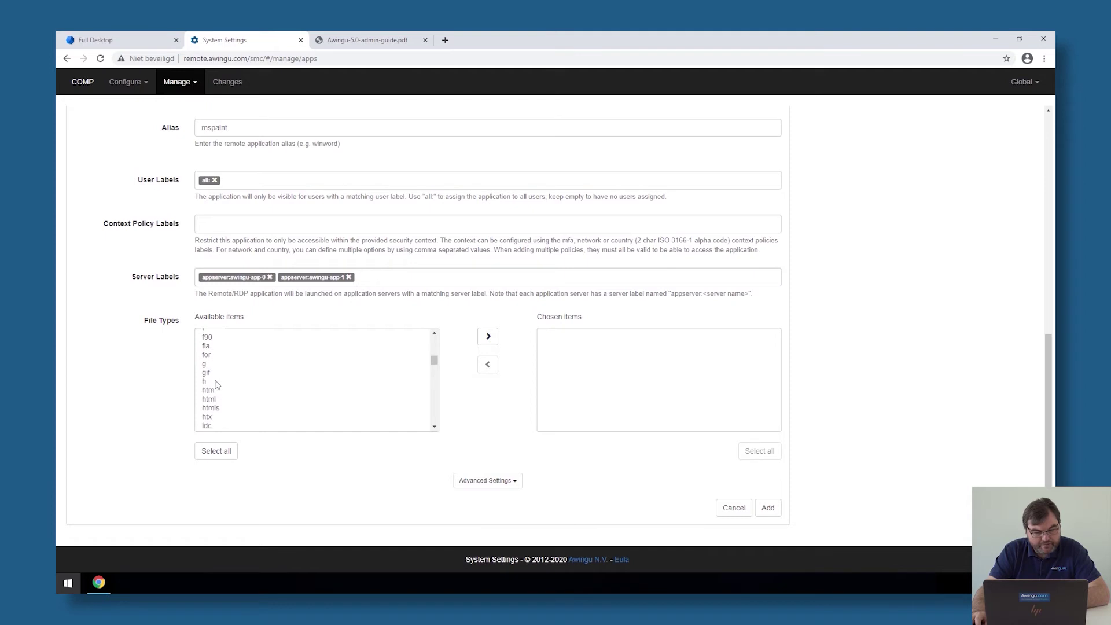
left_click(214, 373)
left_click(488, 336)
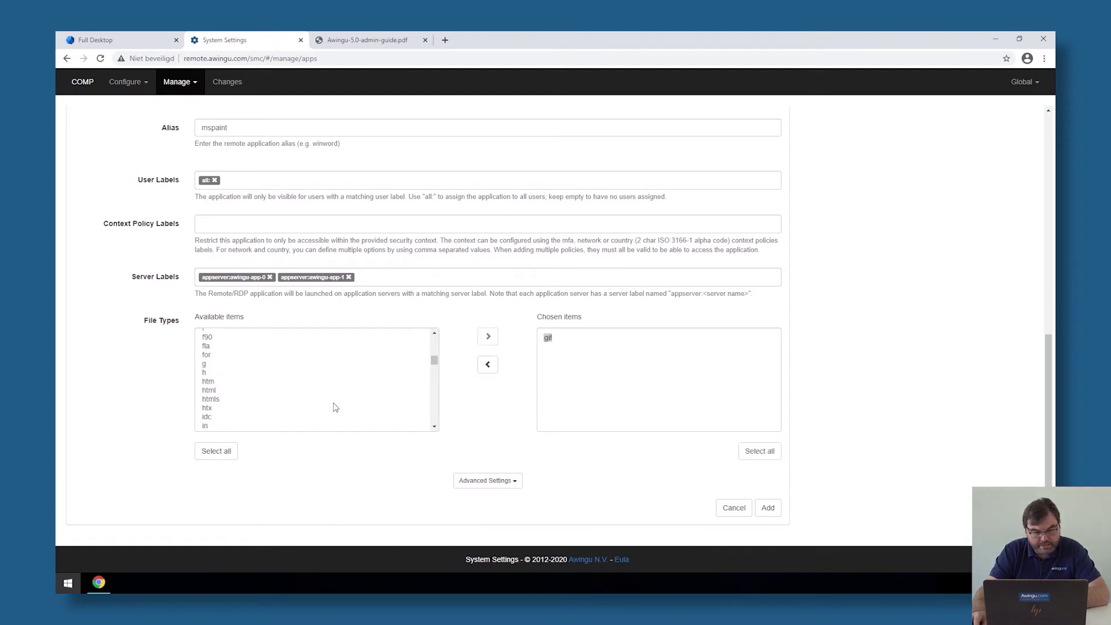
- Add jpg as a second chosen file type
scroll(247, 401, "down", 2)
scroll(247, 401, "down", 2)
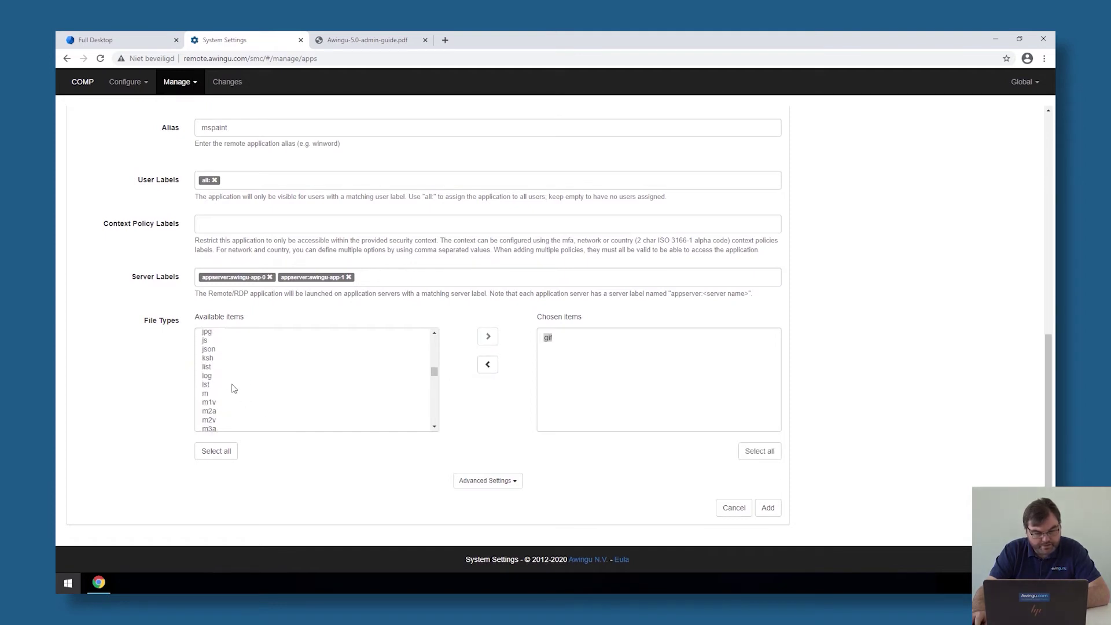
left_click(208, 333)
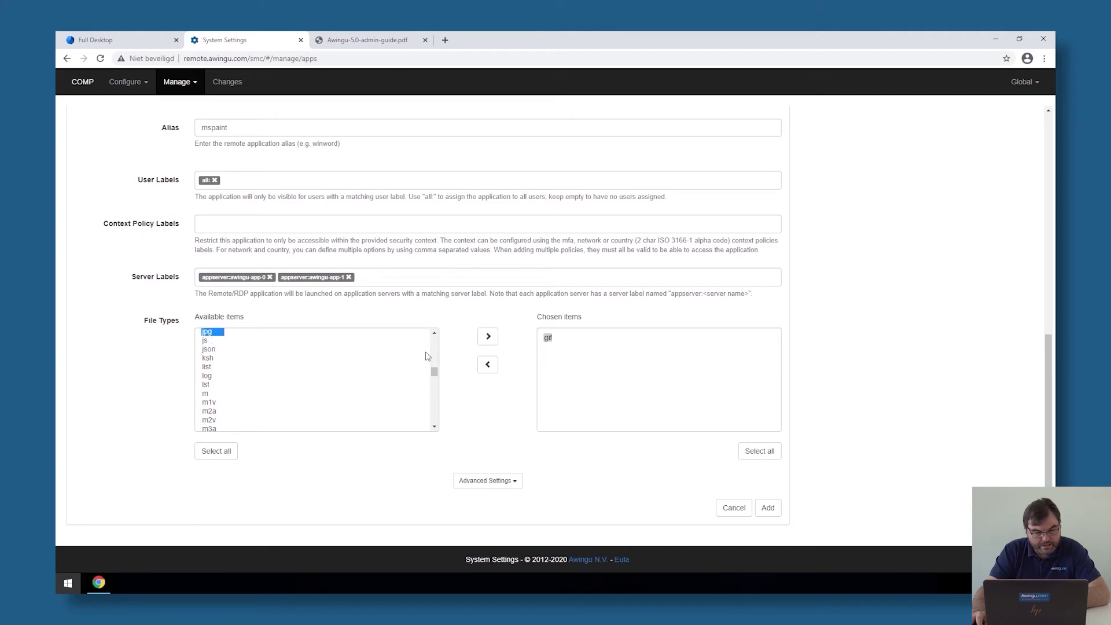
left_click(488, 336)
scroll(257, 415, "down", 3)
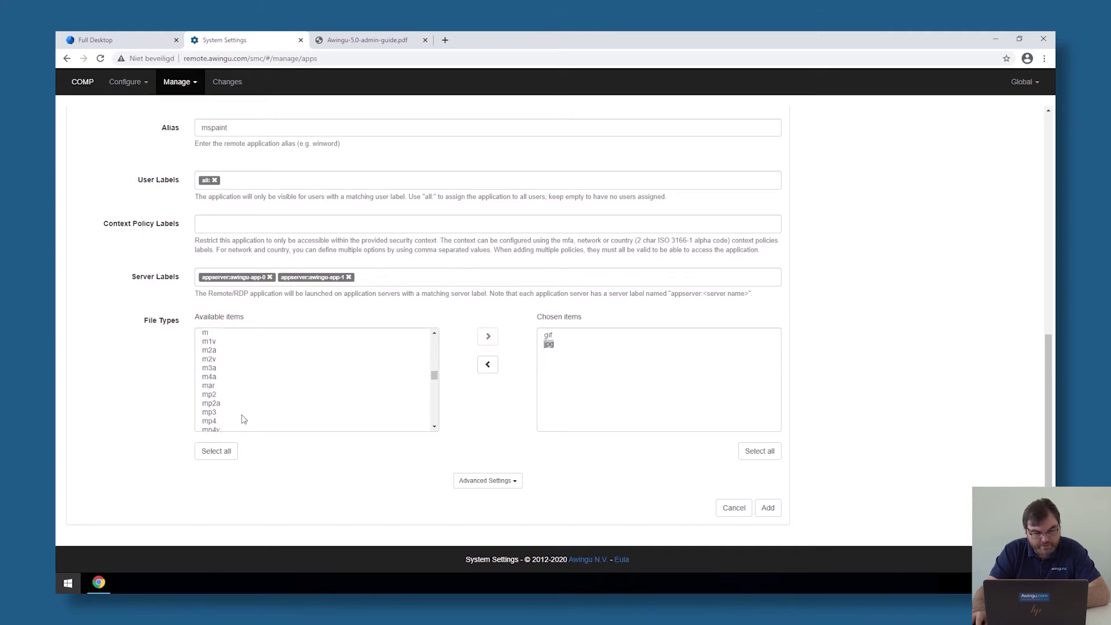
scroll(234, 402, "up", 2)
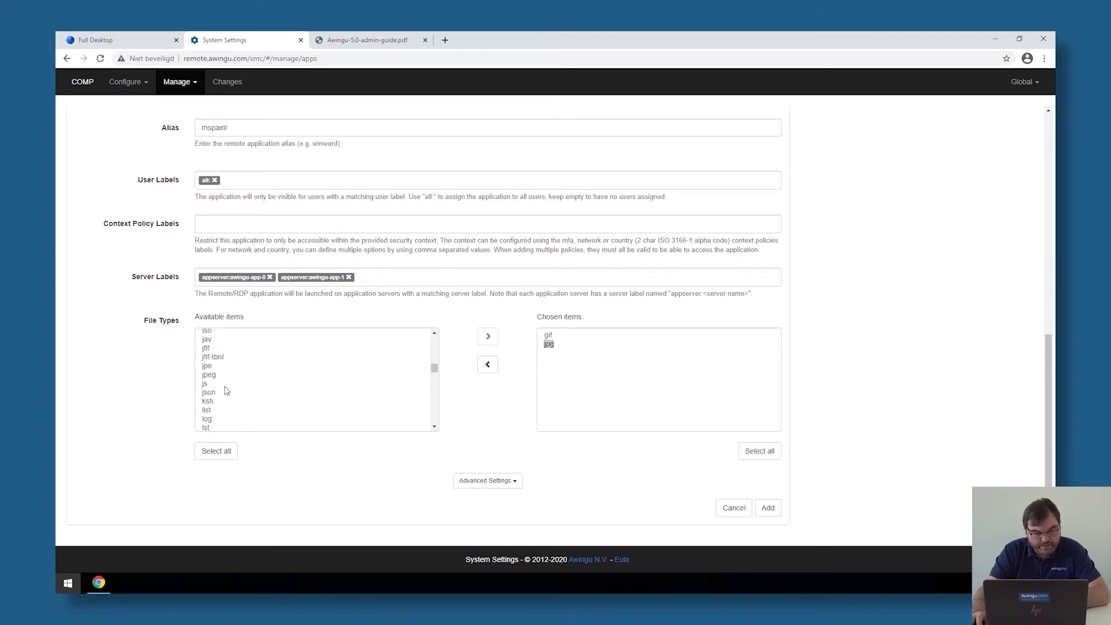
scroll(225, 400, "up", 2)
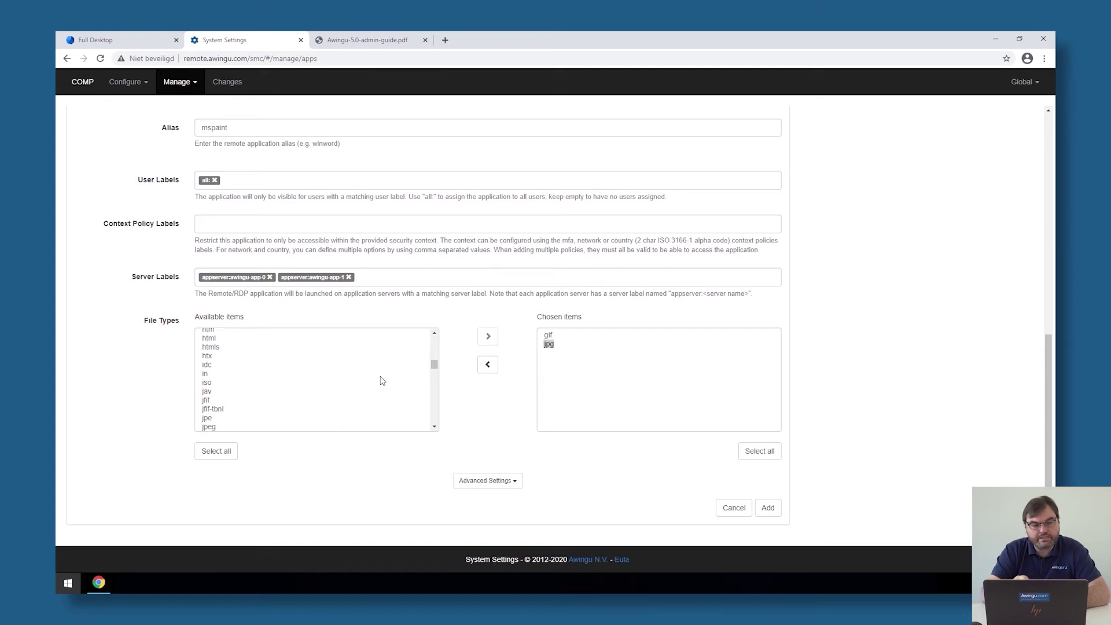
- Confirm Paint's RemoteApp properties allow any command-line parameters, then close them with OK
left_click(132, 48)
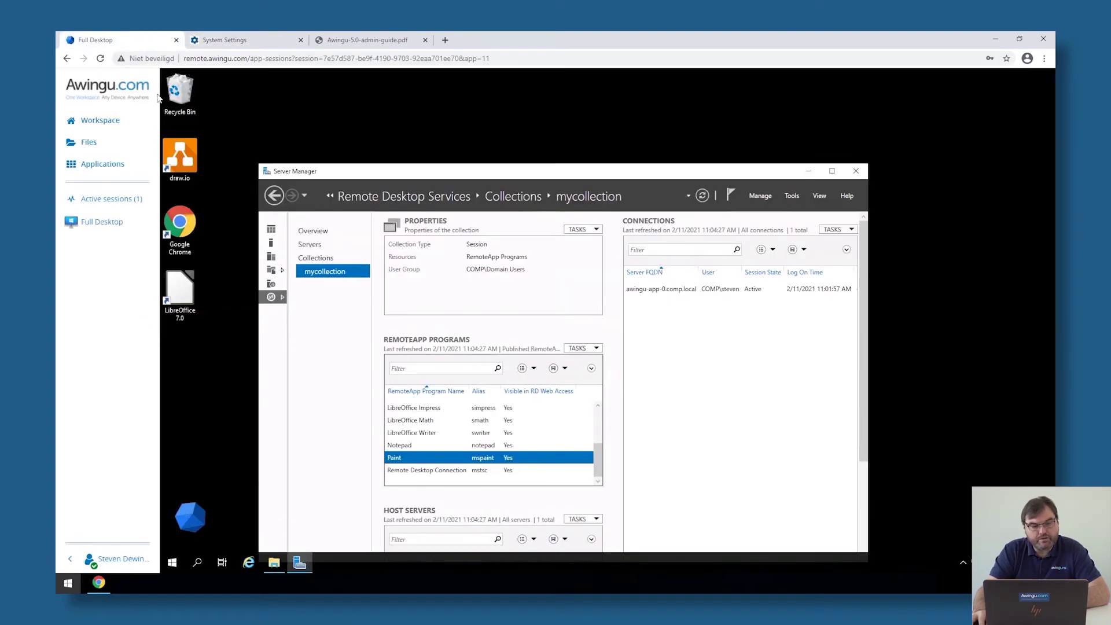
right_click(415, 461)
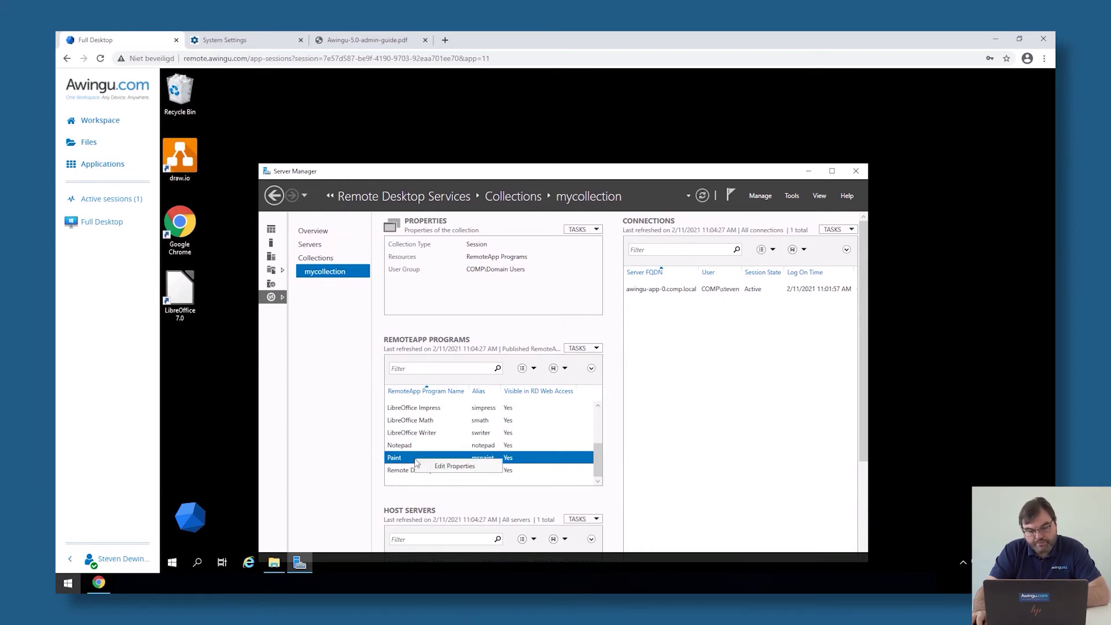
left_click(445, 470)
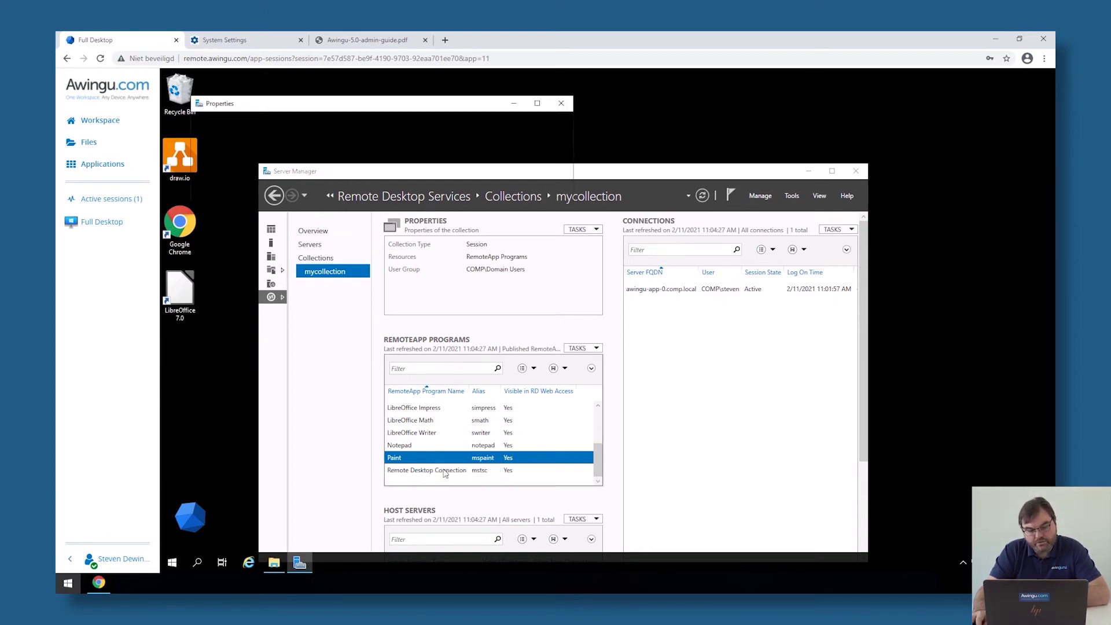
left_click(221, 186)
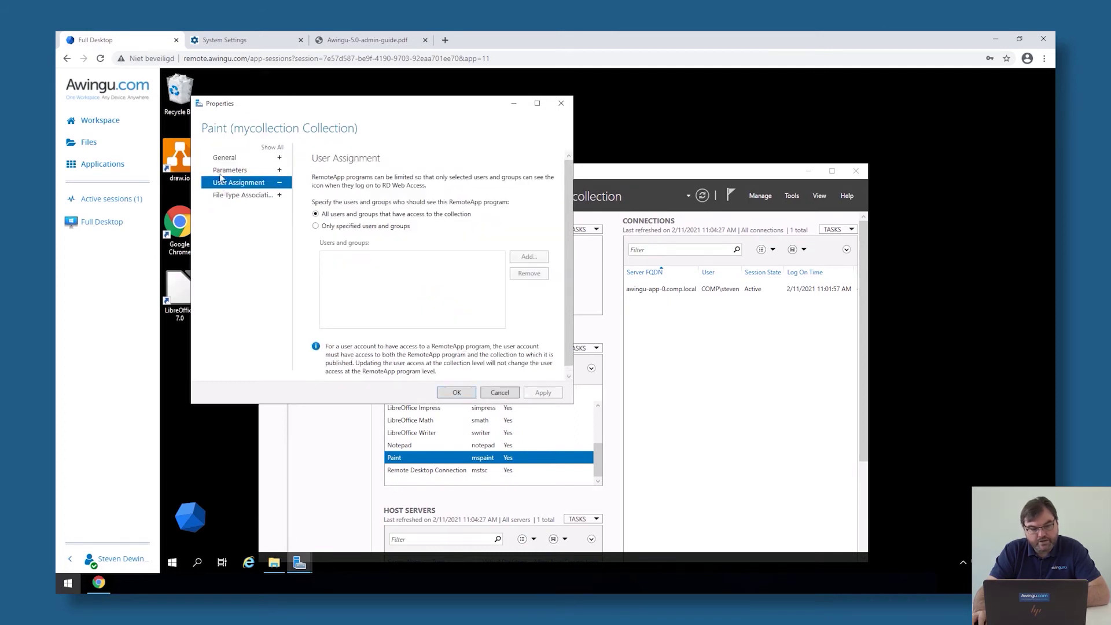
left_click(222, 171)
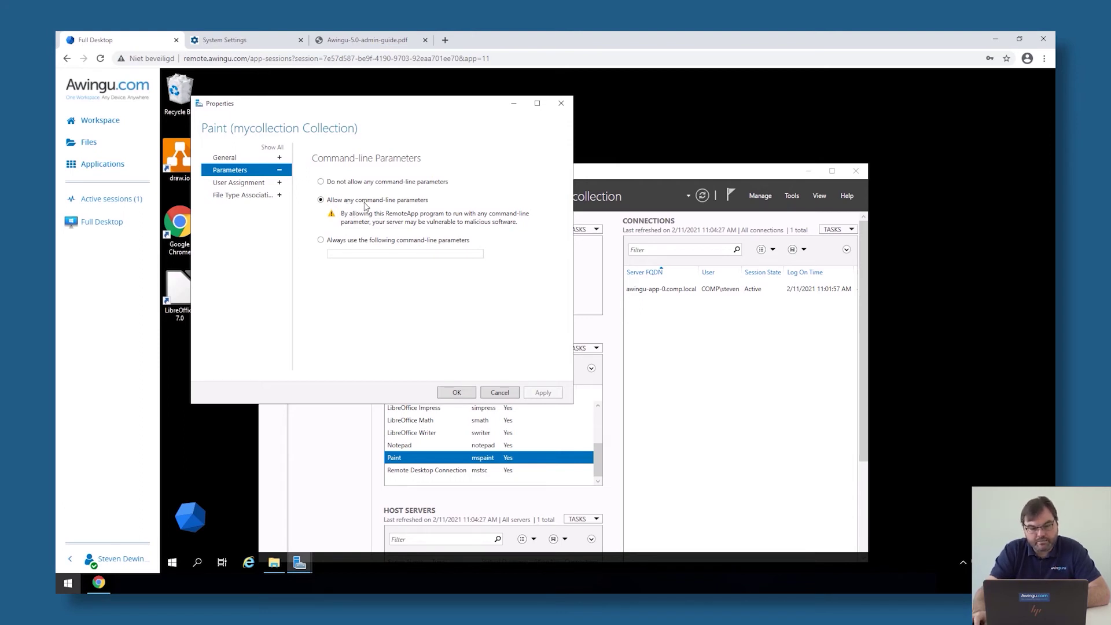
left_click(458, 393)
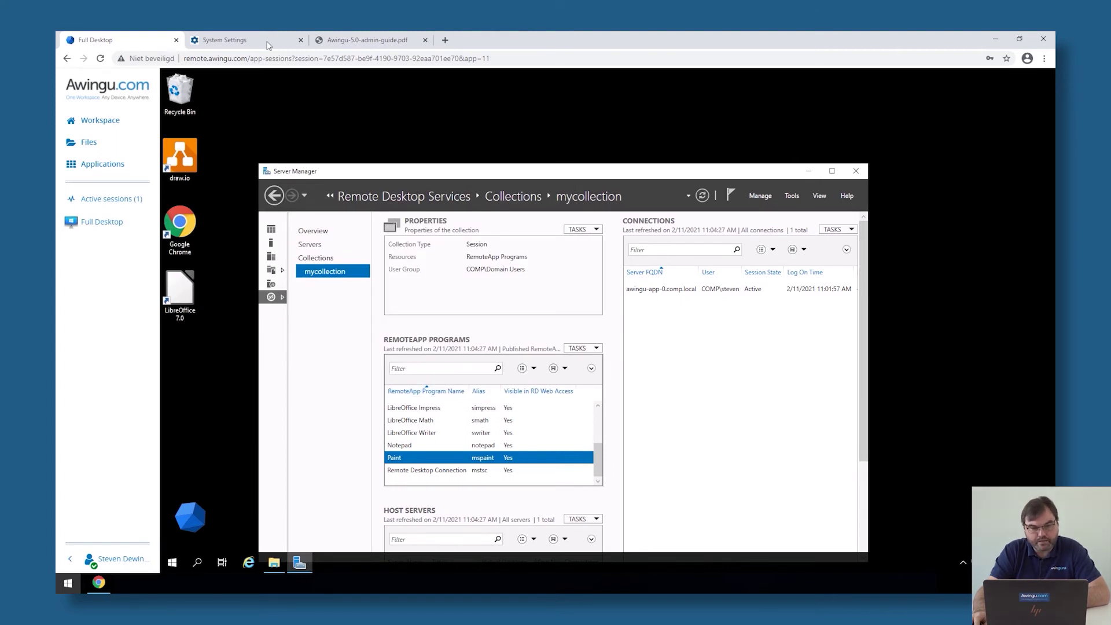
- Expand the MS Paint form's Advanced Settings: Concurrent Usage, Notifications, Session Merge on, Ask for Credentials off
left_click(244, 43)
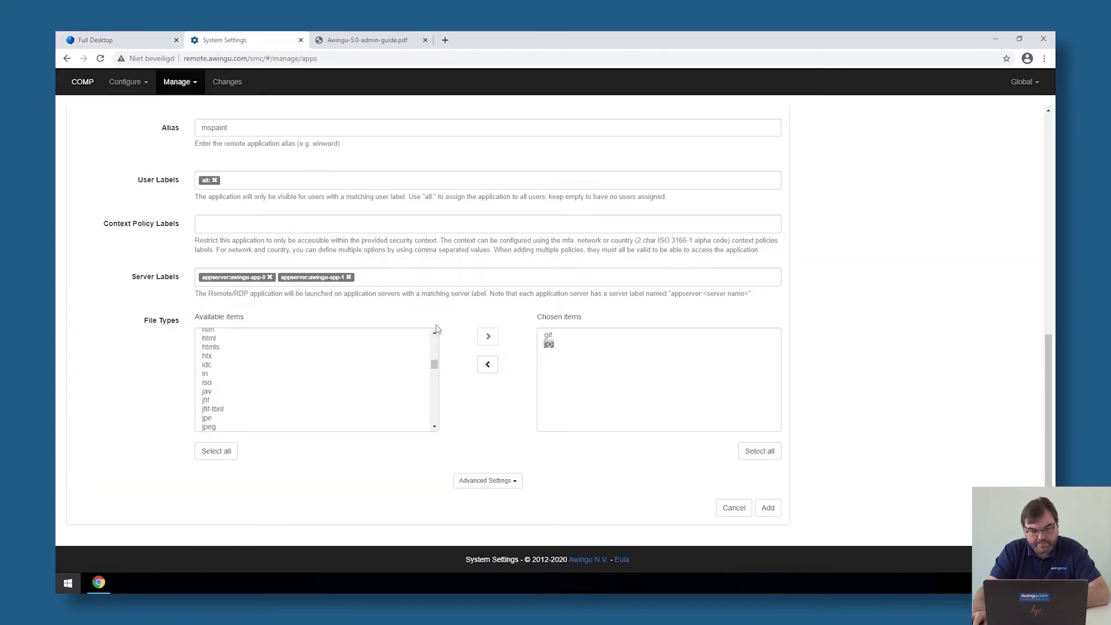
left_click(479, 485)
scroll(120, 405, "down", 5)
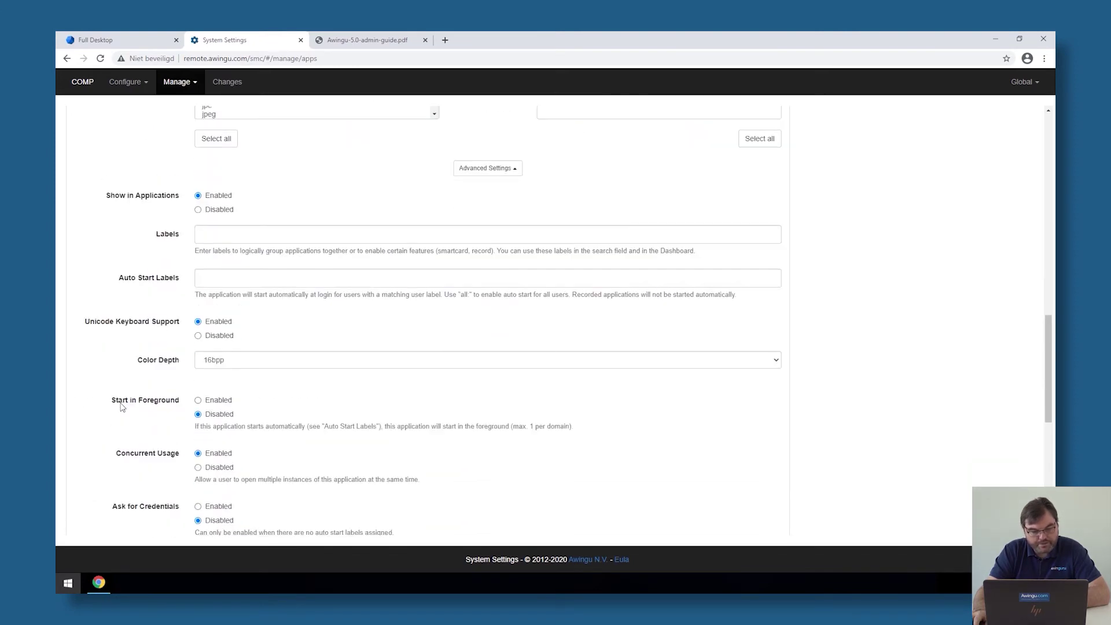
scroll(124, 393, "down", 2)
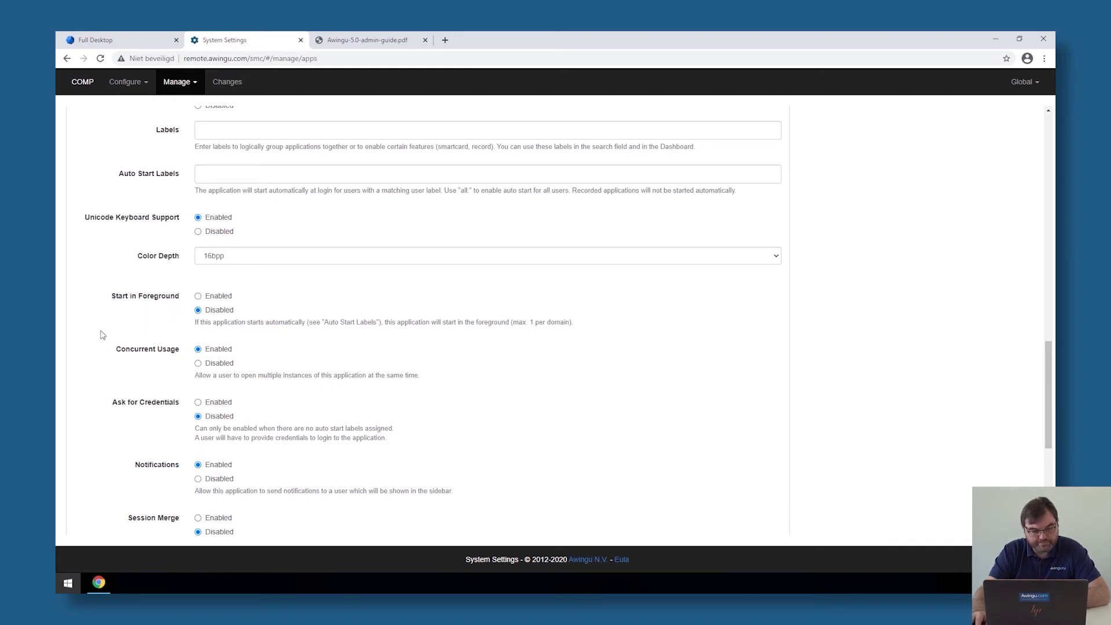
scroll(102, 334, "down", 1)
- Add the mspaint remote app with session merge enabled
scroll(103, 335, "down", 1)
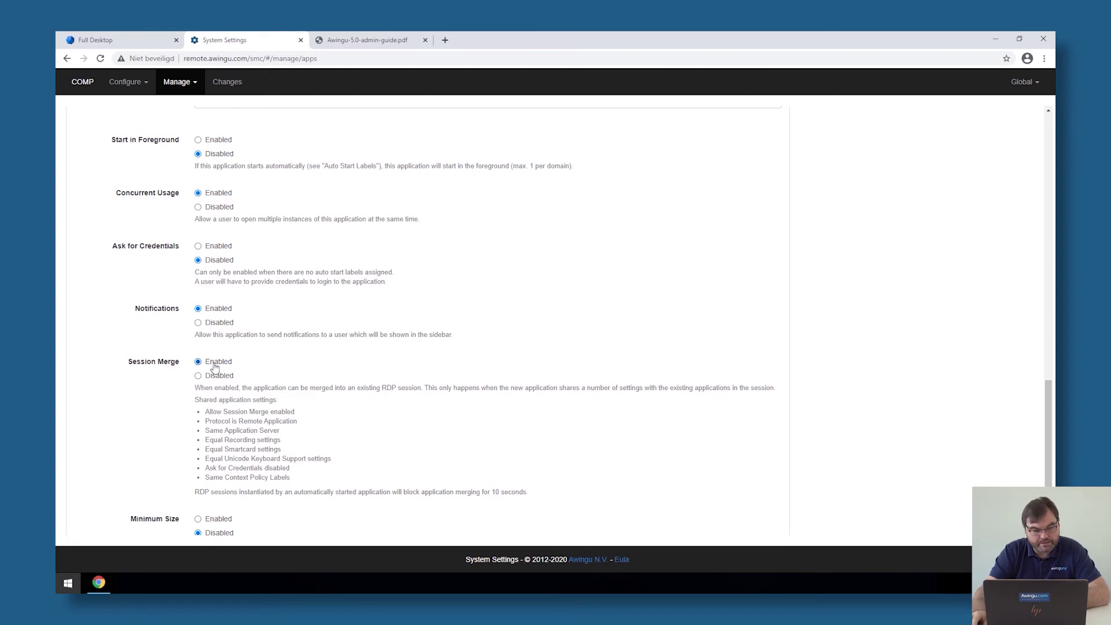
scroll(214, 367, "down", 2)
scroll(255, 375, "down", 1)
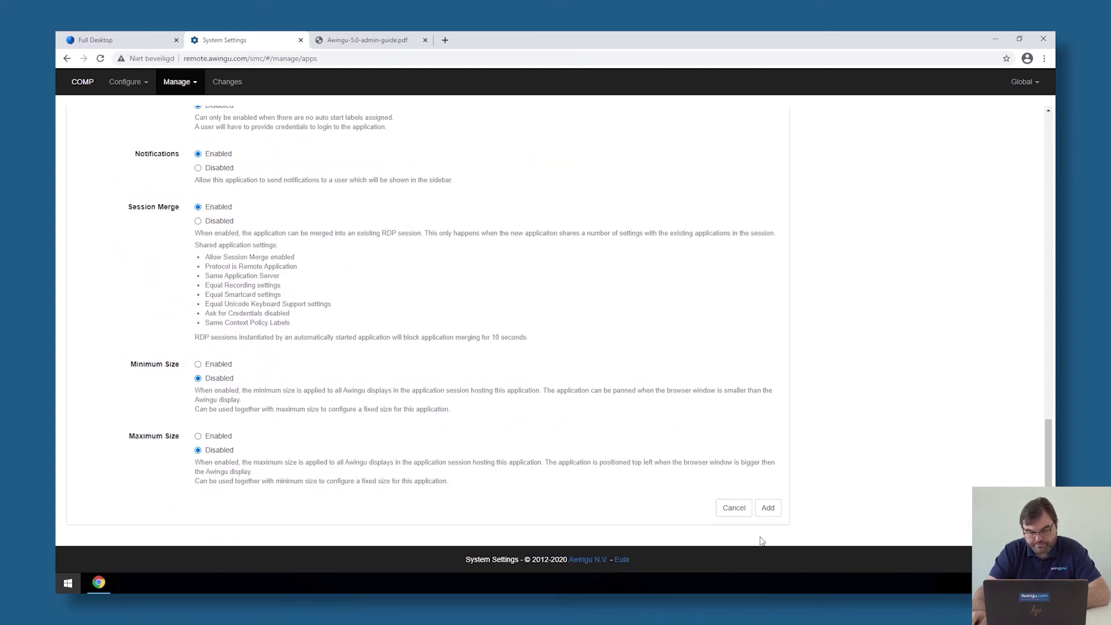
left_click(768, 508)
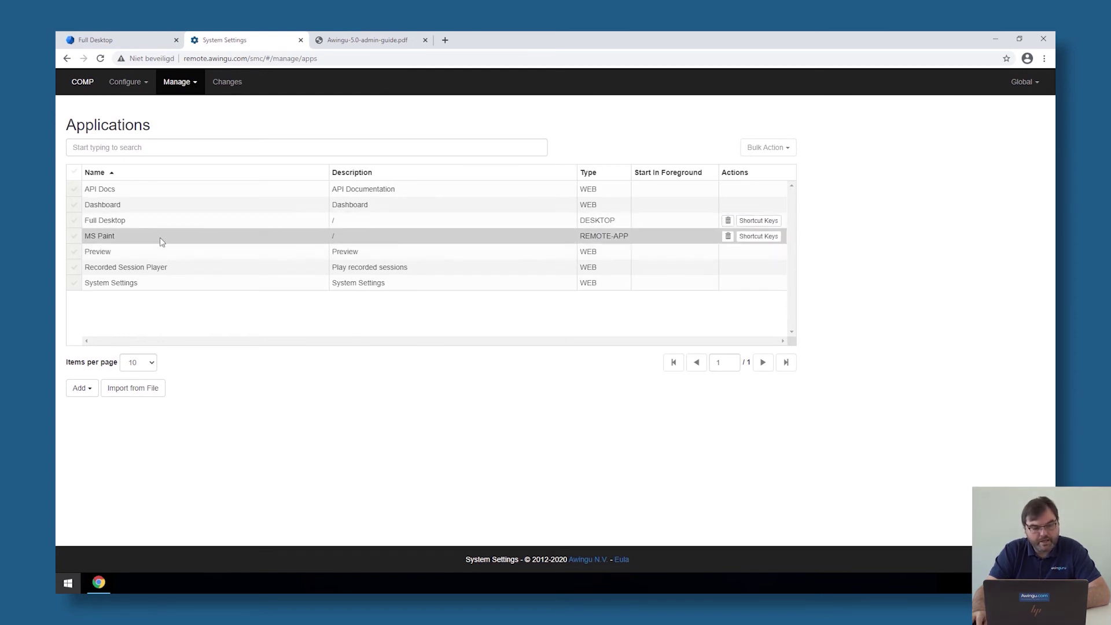
- Start a new RDP application named Calculator
left_click(85, 391)
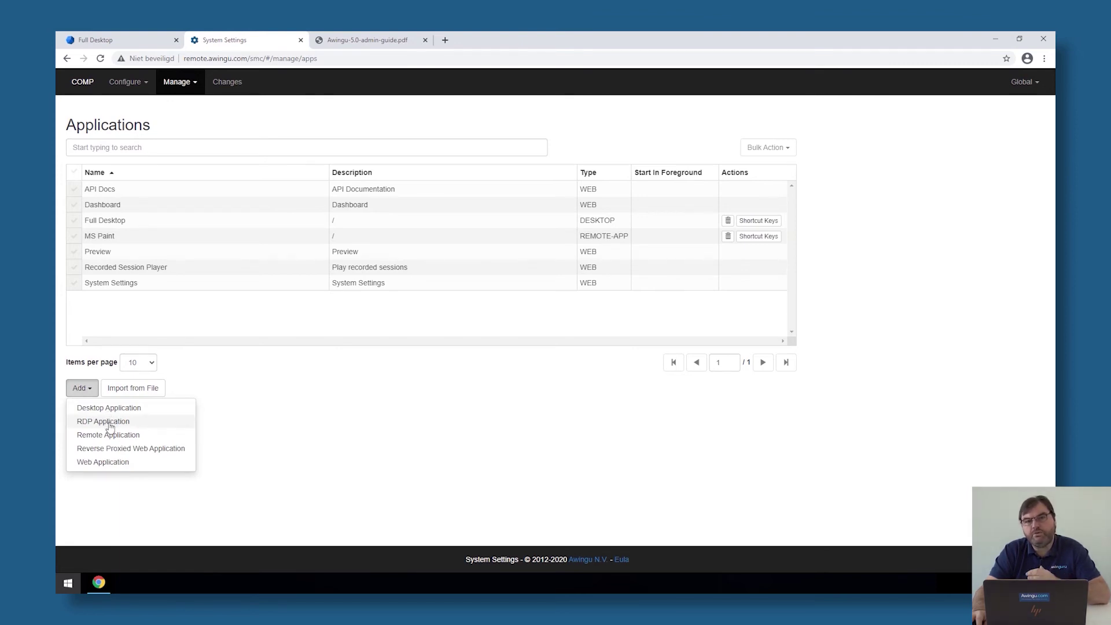
left_click(110, 425)
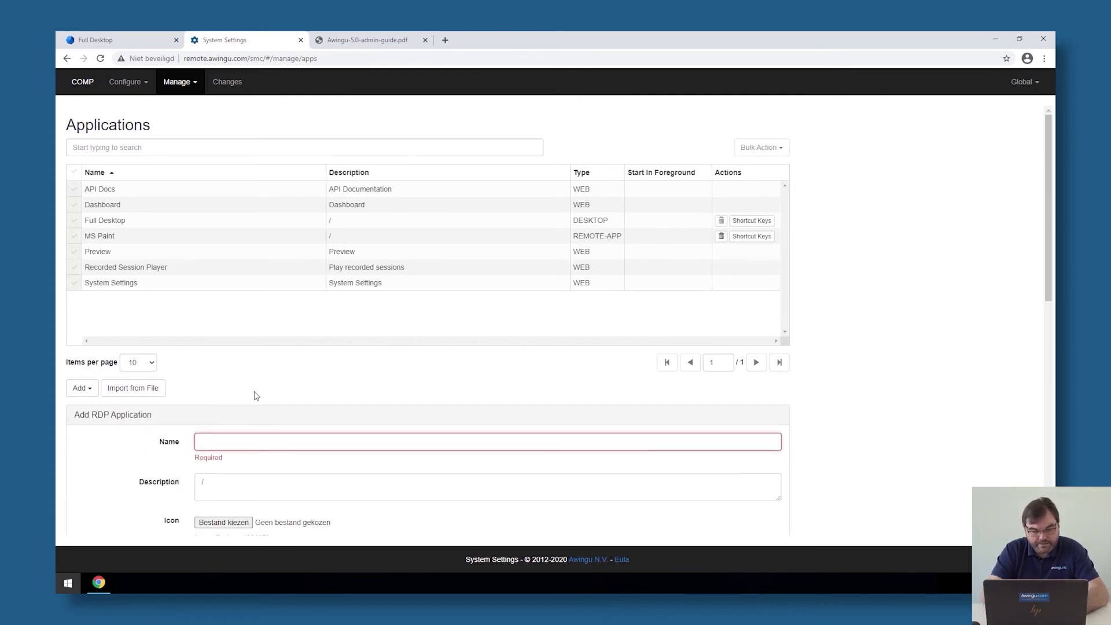
type("Calculator")
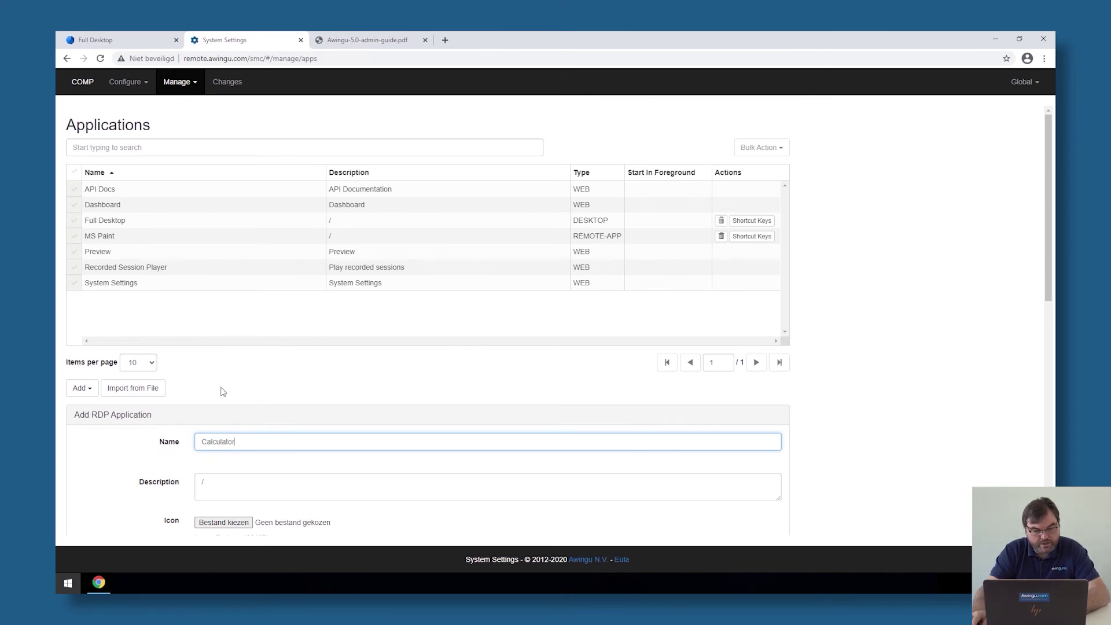
- Set the application icon to calculator.png
scroll(223, 392, "down", 3)
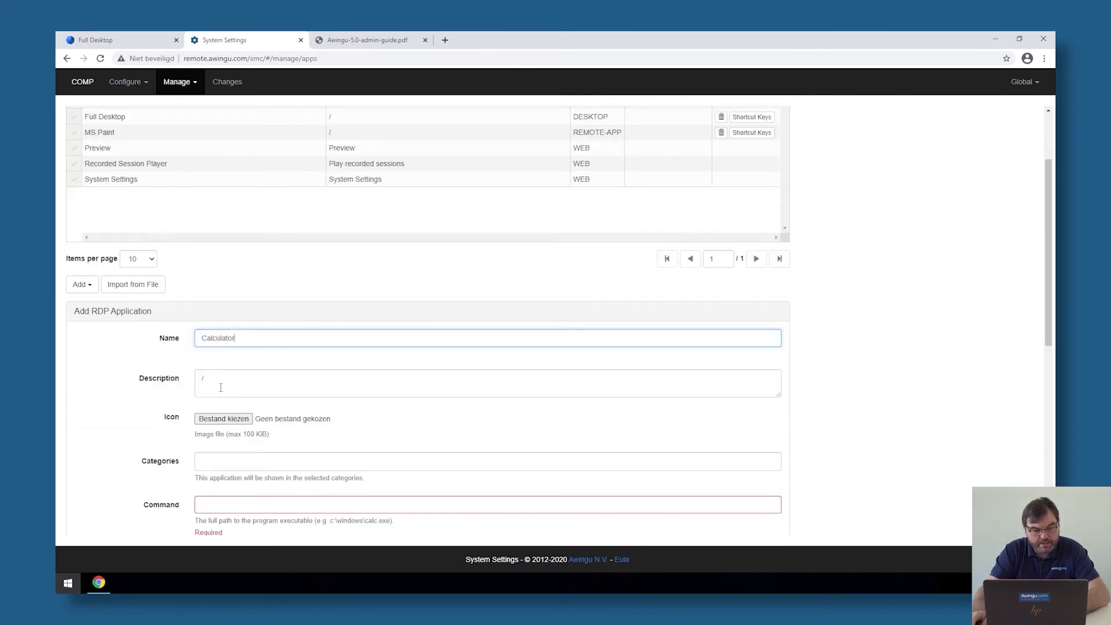
left_click(257, 415)
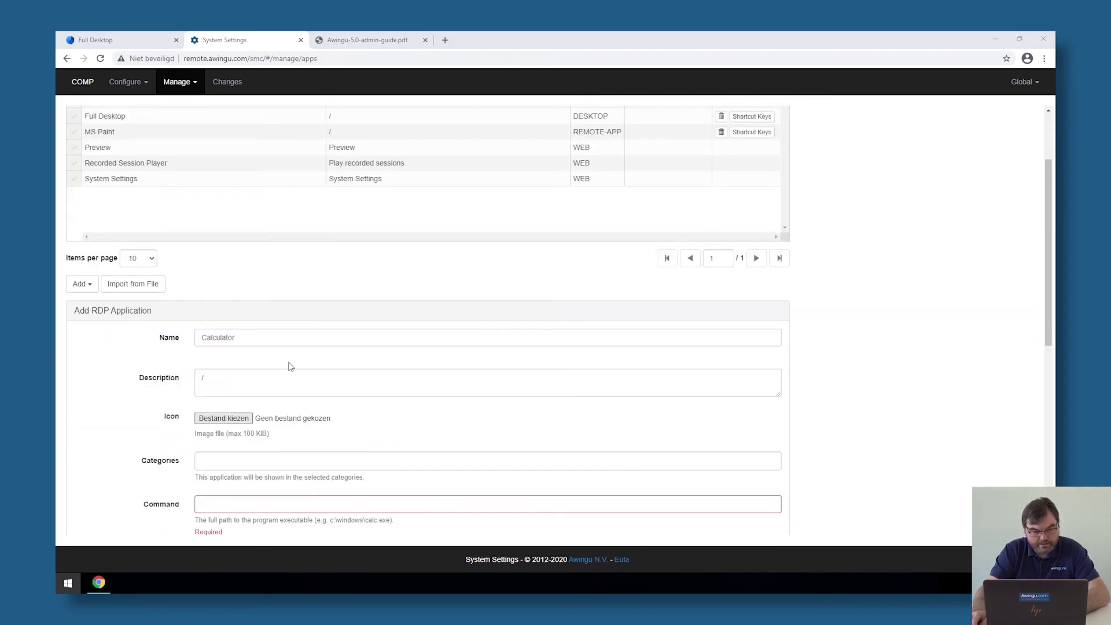
double_click(308, 197)
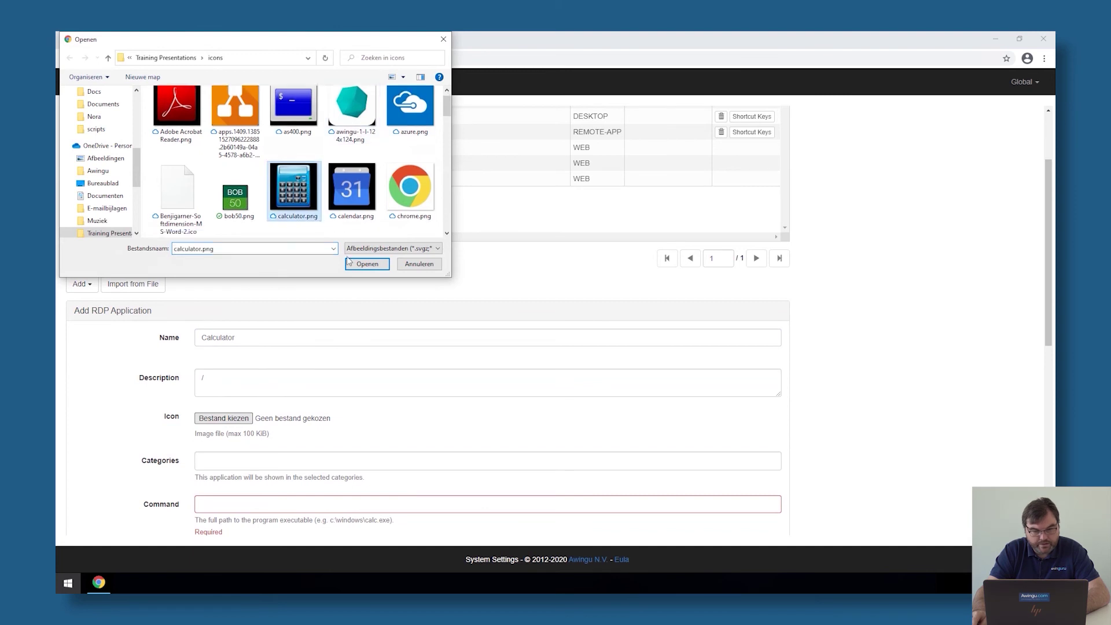
scroll(379, 312, "down", 1)
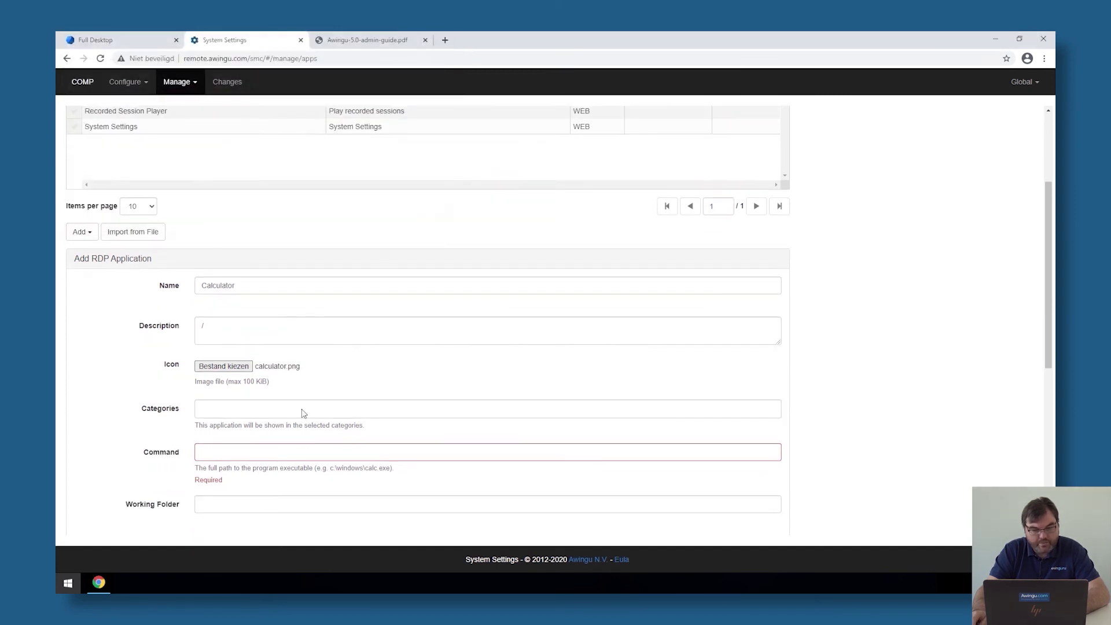
left_click(209, 451)
- Set the Calculator command to c:\windows\system32\win32calc.exe
type("c:\\windows\\system32\\win32calc.exe")
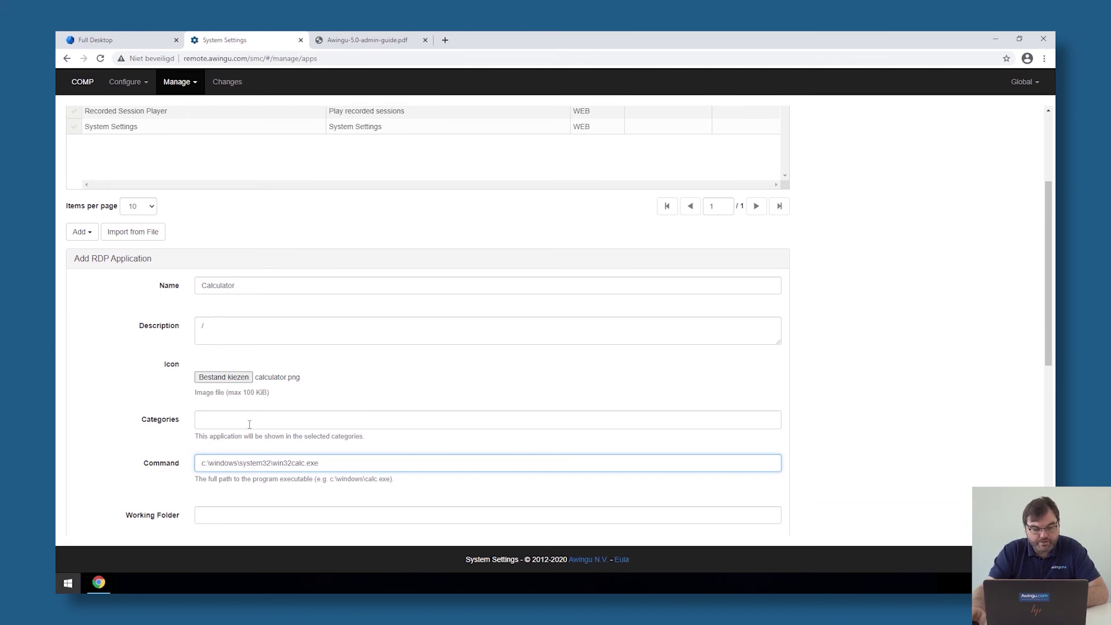
left_click(134, 452)
scroll(133, 452, "down", 1)
scroll(133, 452, "down", 3)
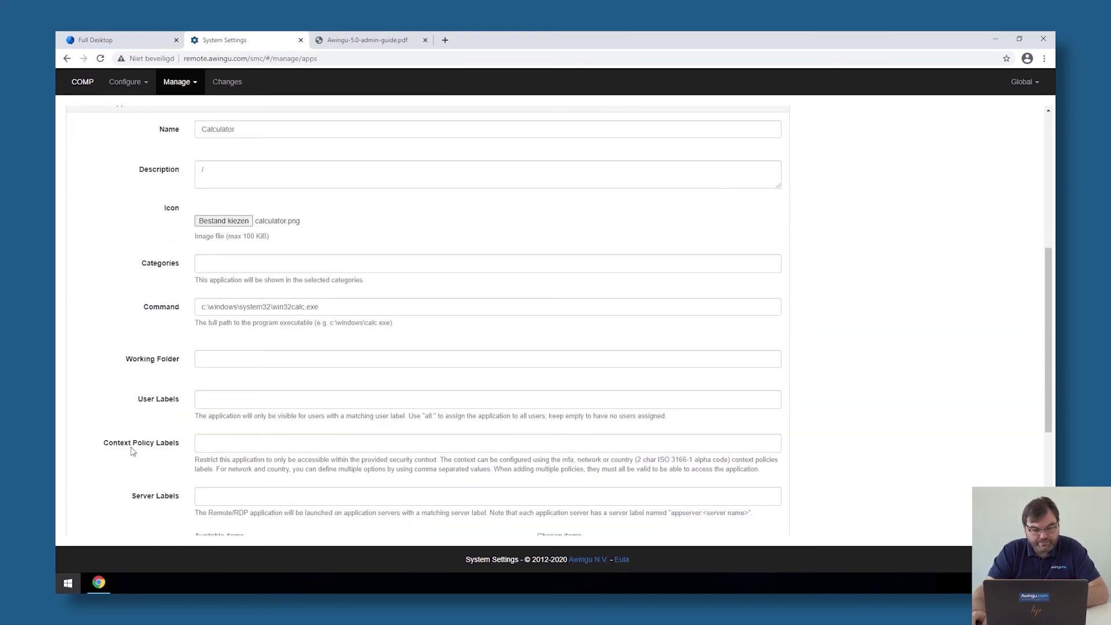
- Give Calculator the user label 'all' so every user can access it
left_click(207, 404)
type("a")
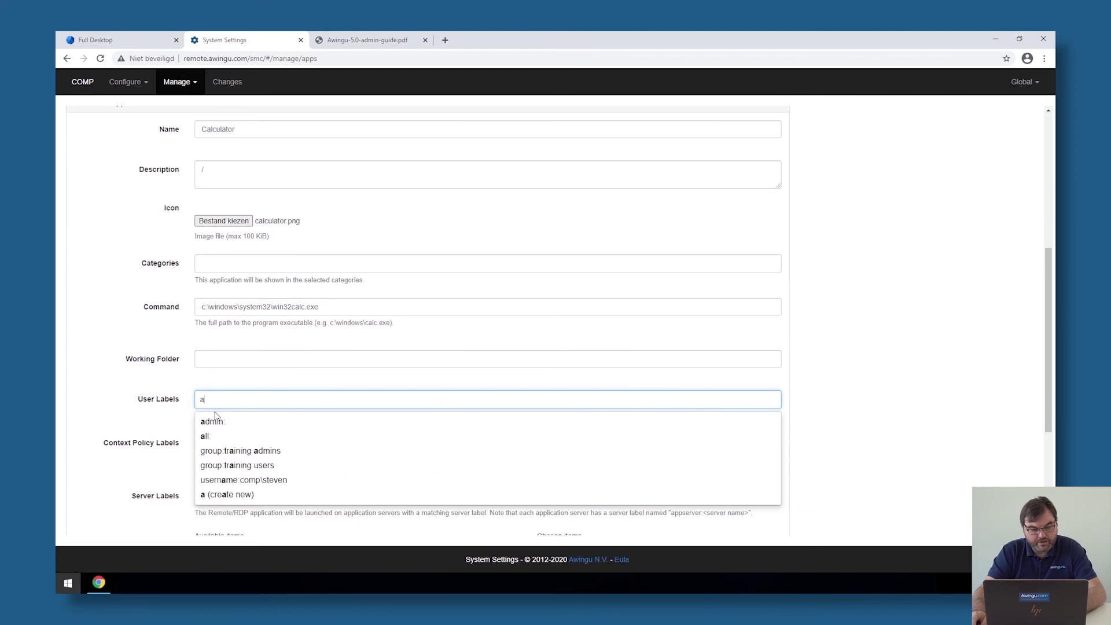
left_click(214, 436)
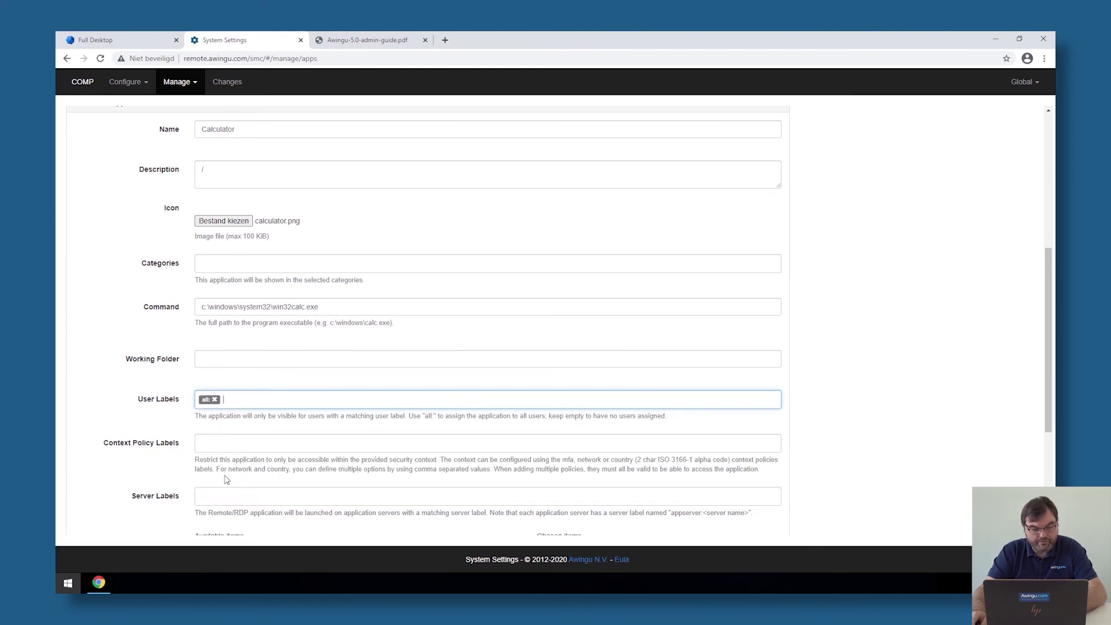
- Add server labels appserver:awingu-app-0 and appserver:awingu-app-1
scroll(226, 471, "down", 1)
left_click(232, 452)
type("a")
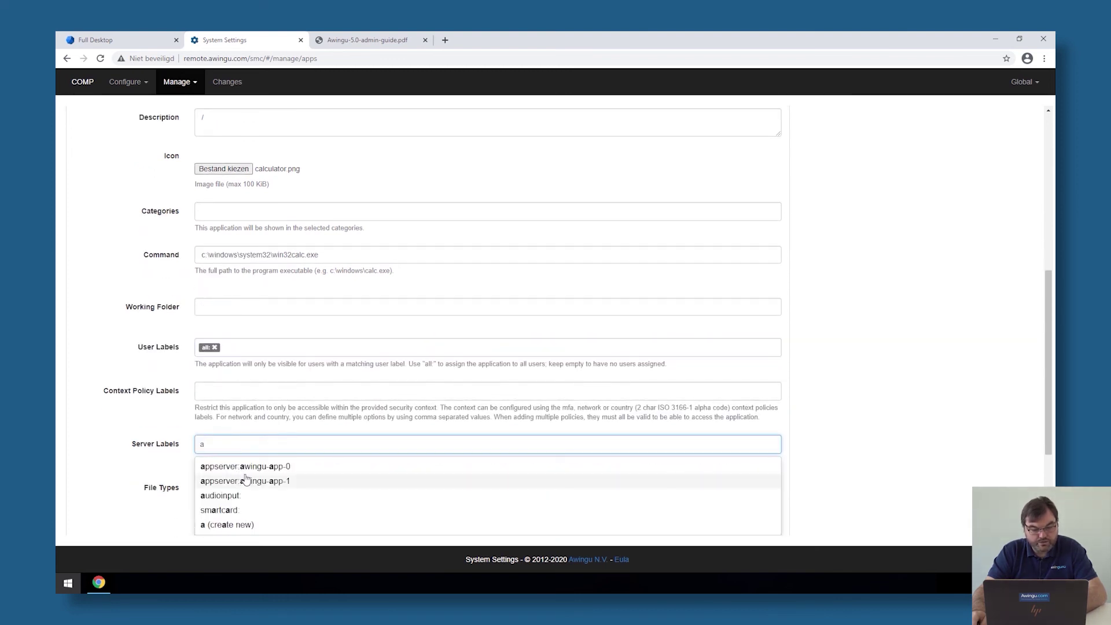
left_click(307, 467)
type("awingu-app-0 a")
left_click(311, 466)
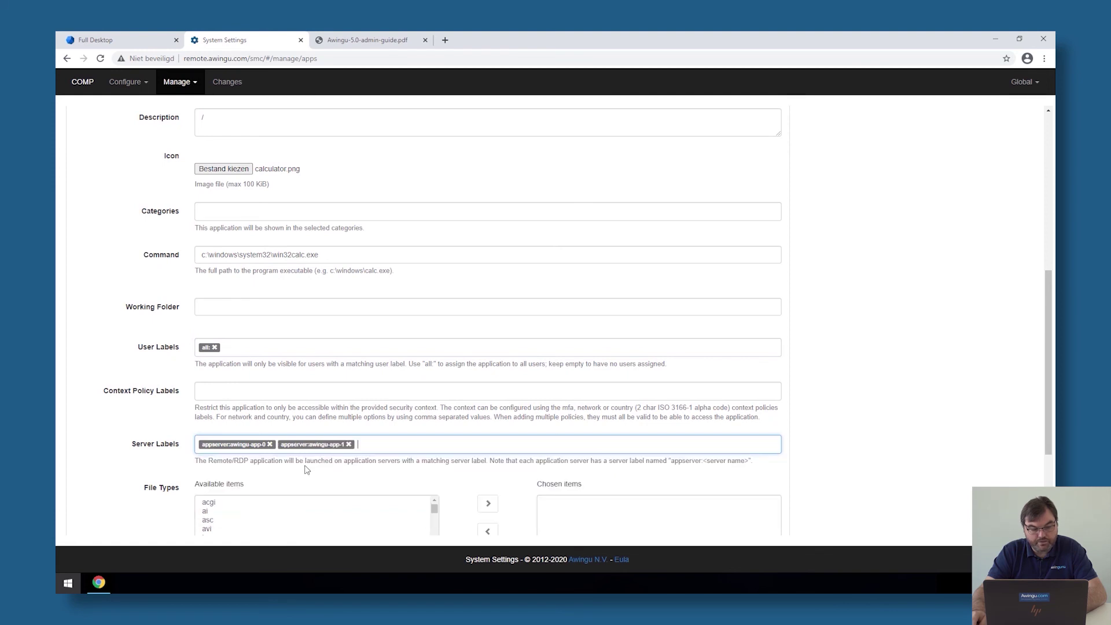
scroll(135, 442, "down", 2)
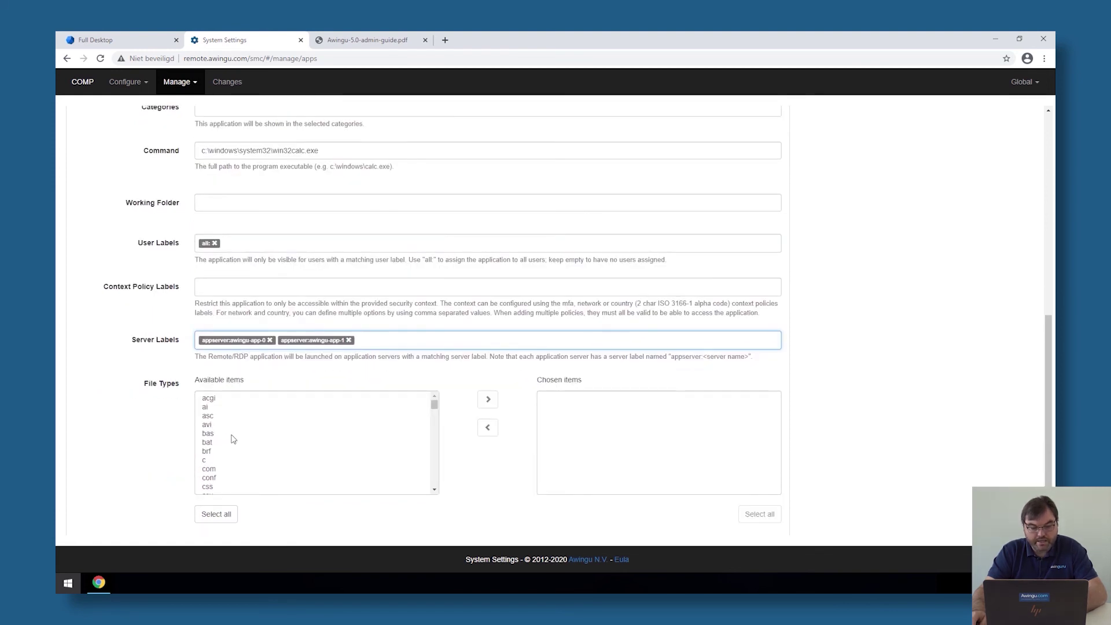
scroll(233, 440, "down", 2)
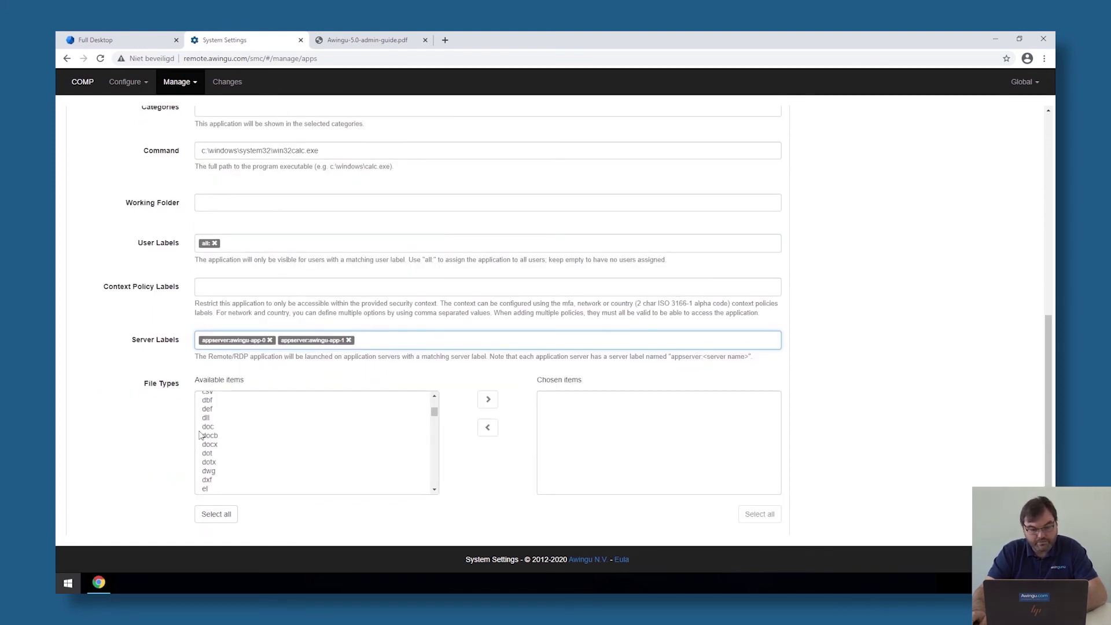
scroll(166, 434, "down", 1)
- Review Advanced Settings and add Calculator as an RDP application
left_click(478, 487)
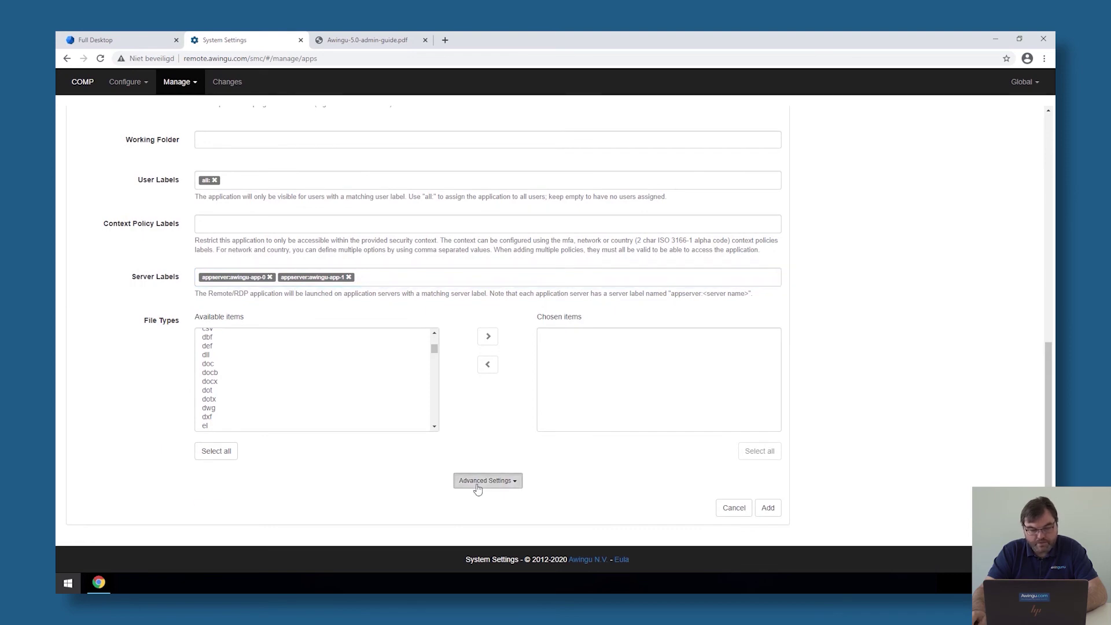
scroll(277, 474, "down", 1)
scroll(276, 474, "down", 8)
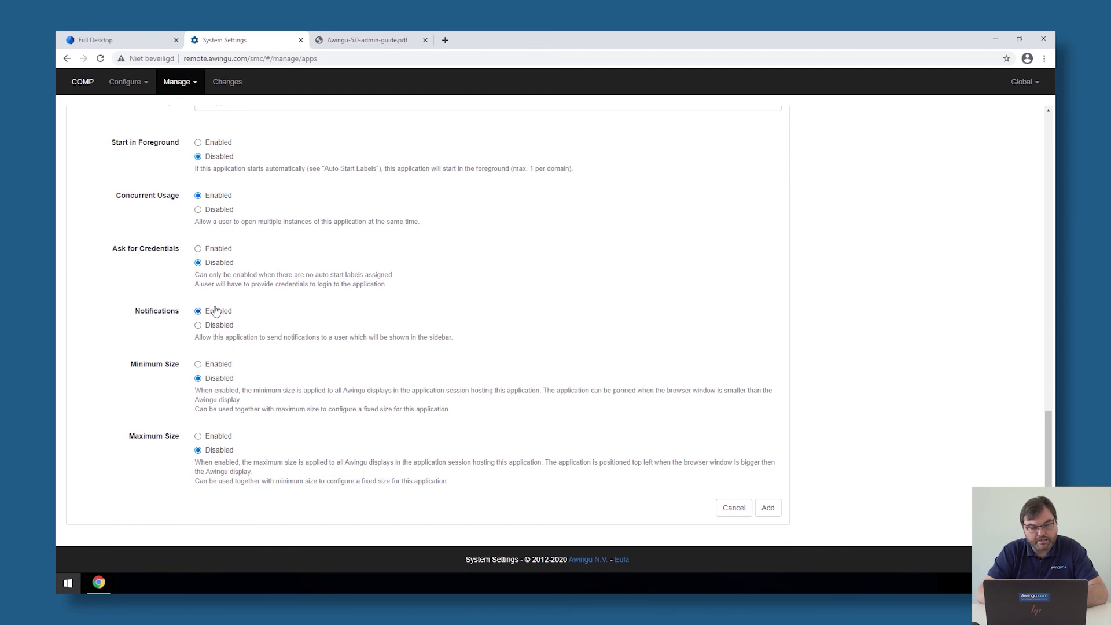
left_click(774, 512)
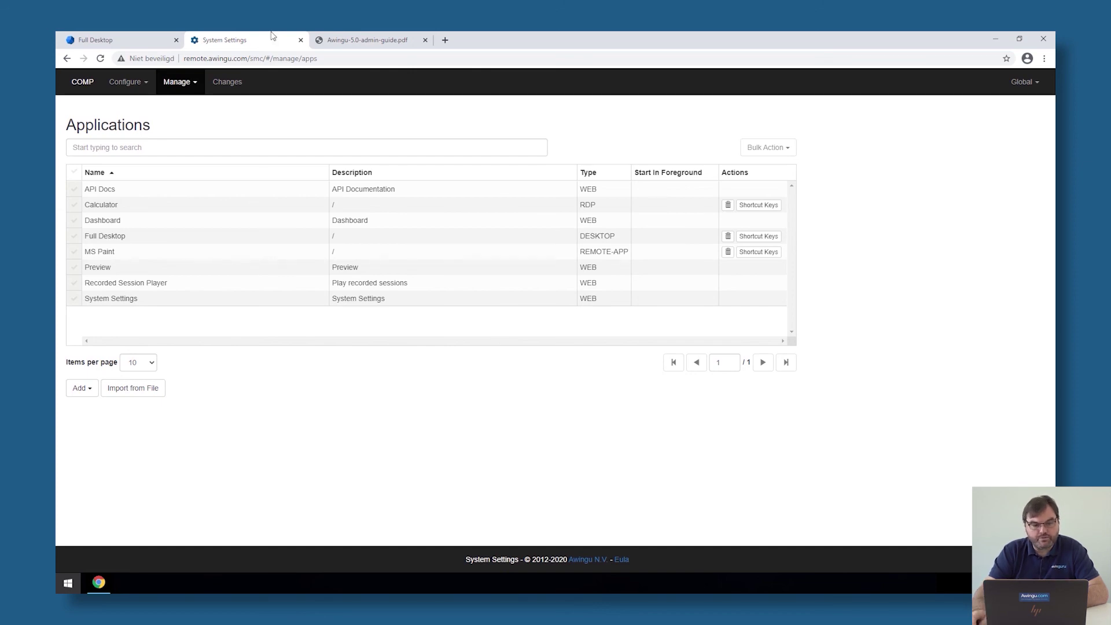
- Close System Settings and log out of Awingu
left_click(301, 40)
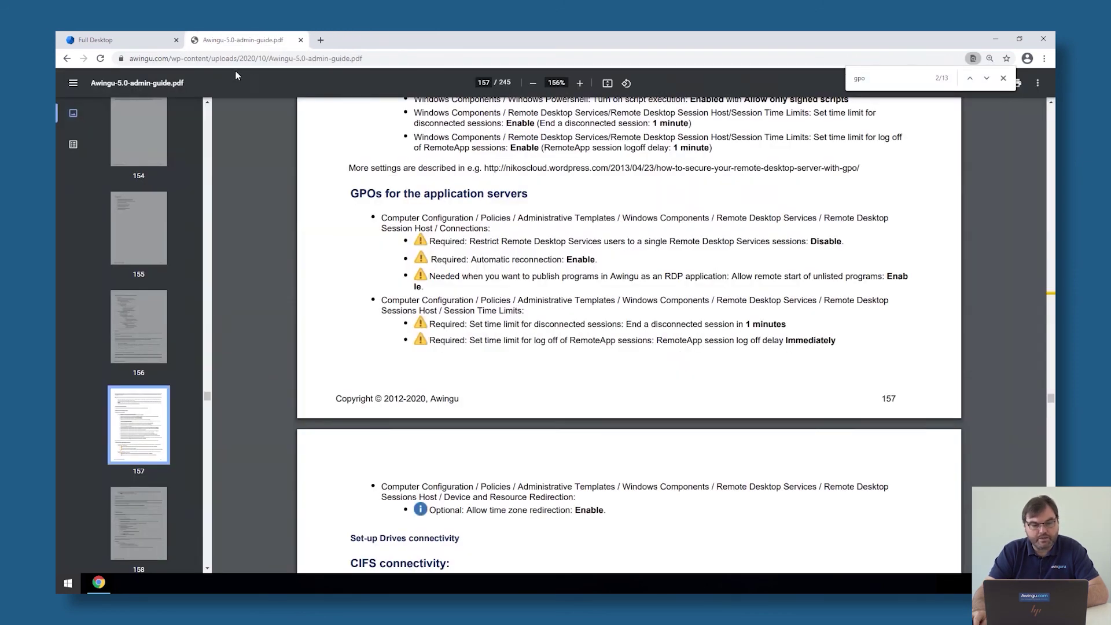
left_click(116, 40)
left_click(120, 559)
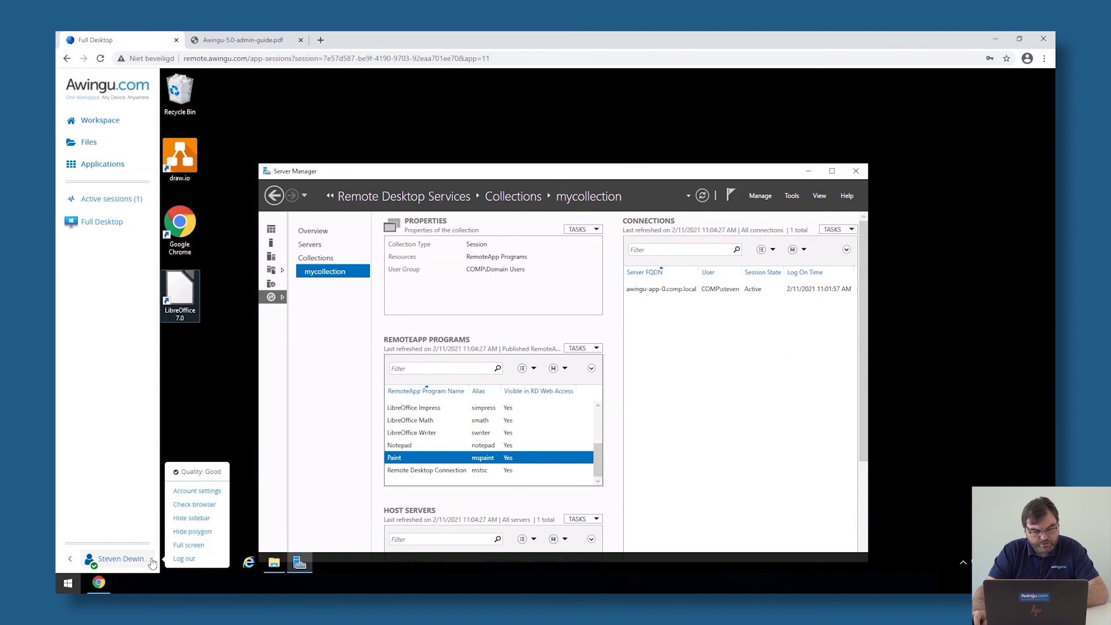
left_click(185, 560)
left_click(604, 179)
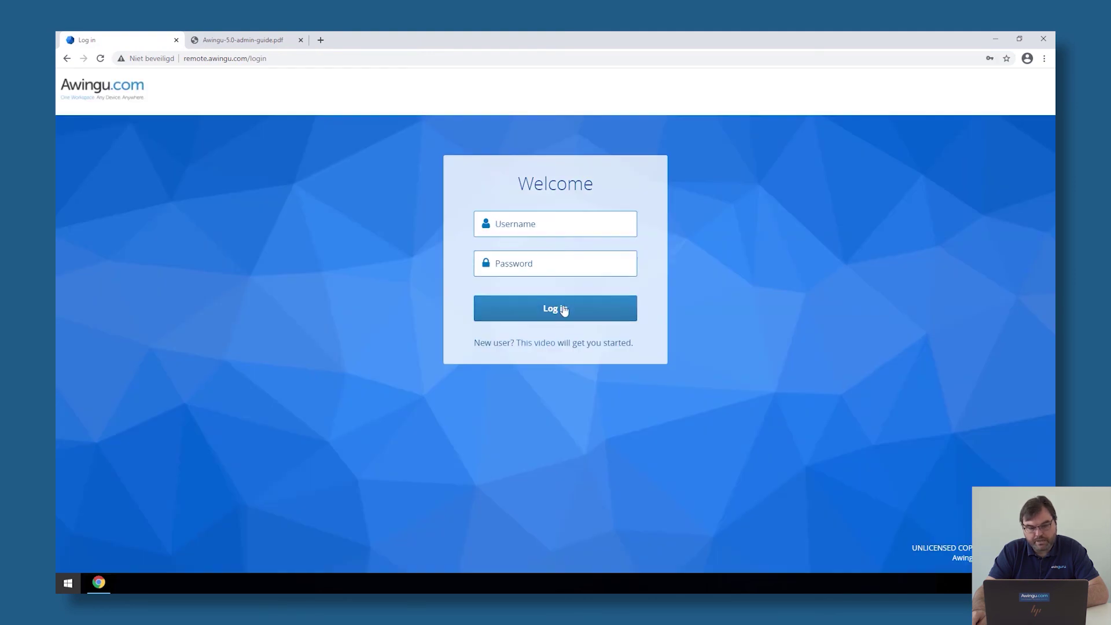
- Log back in to the workspace with the saved credentials
left_click(543, 225)
left_click(537, 249)
left_click(551, 312)
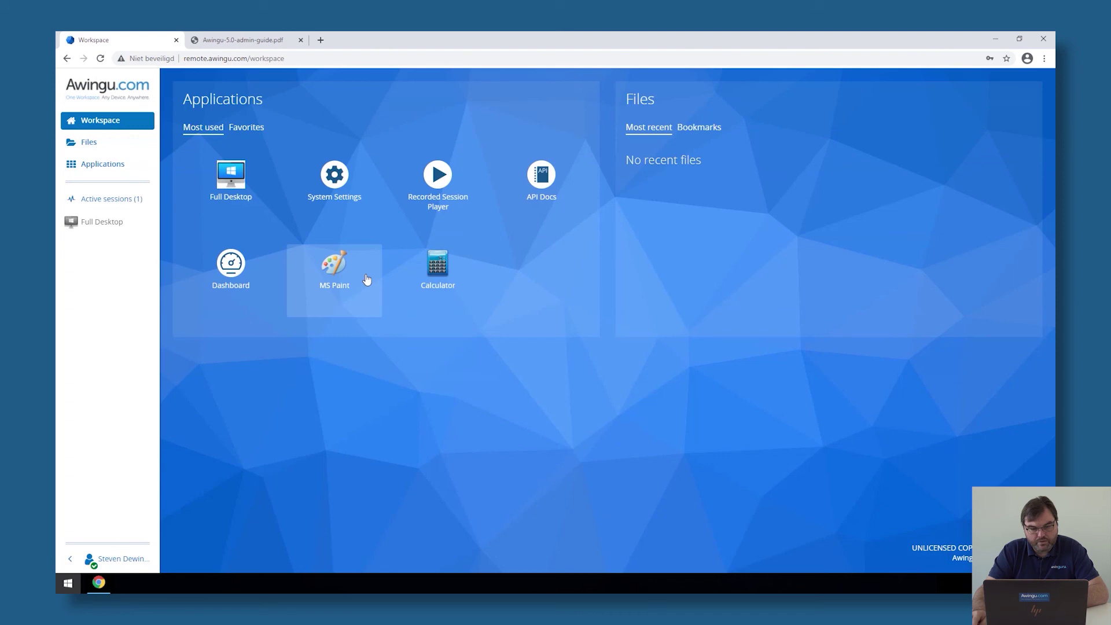
- Launch Calculator, then return to the Workspace and launch MS Paint
left_click(443, 265)
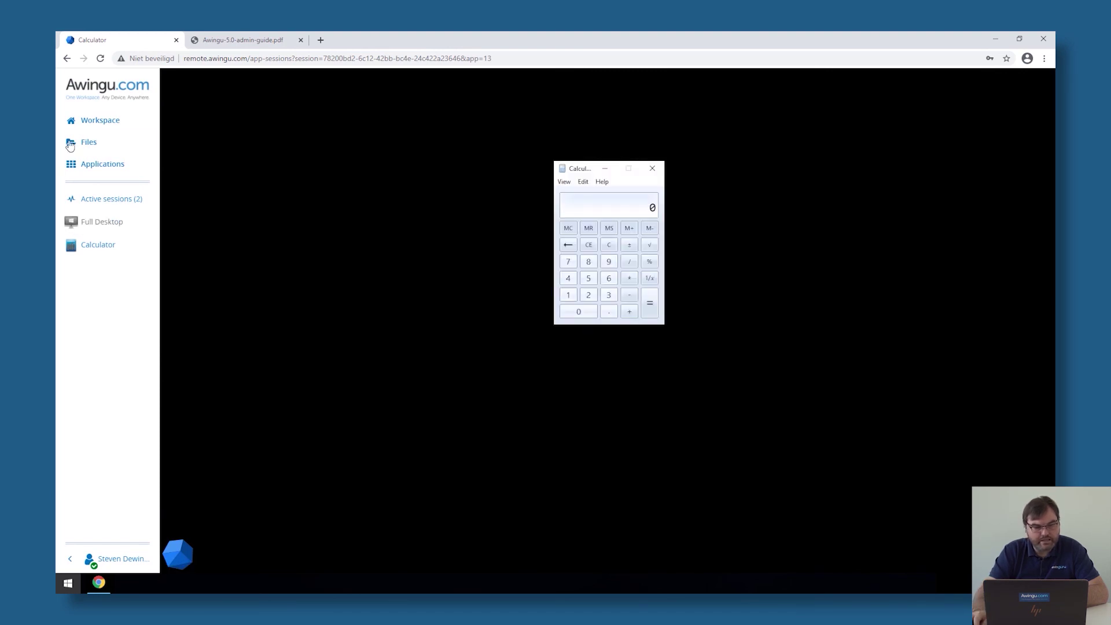
left_click(92, 121)
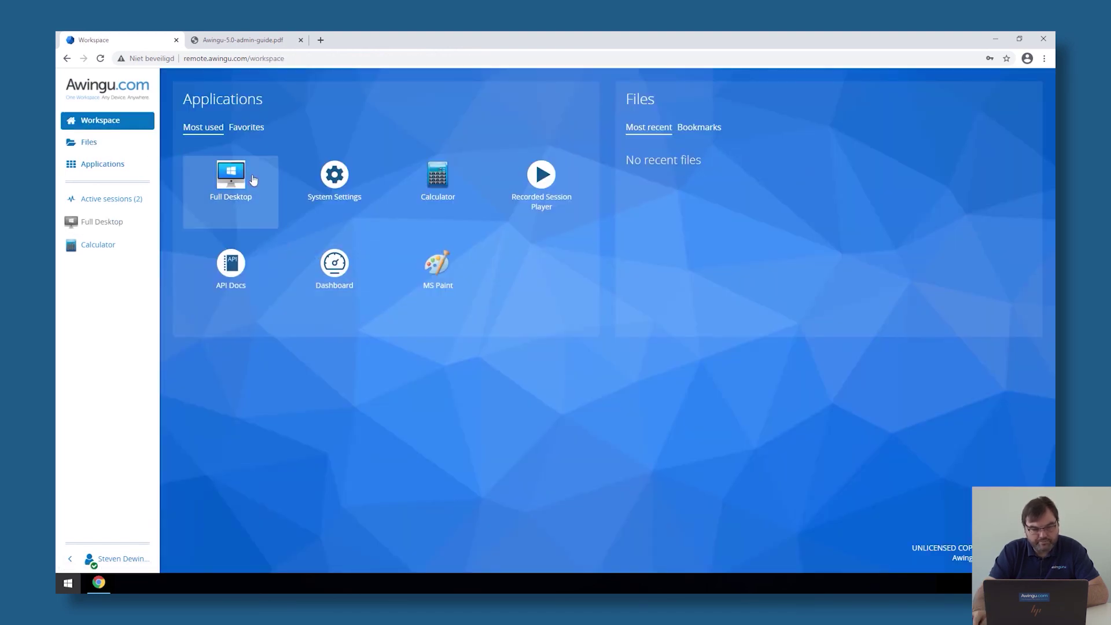
left_click(442, 279)
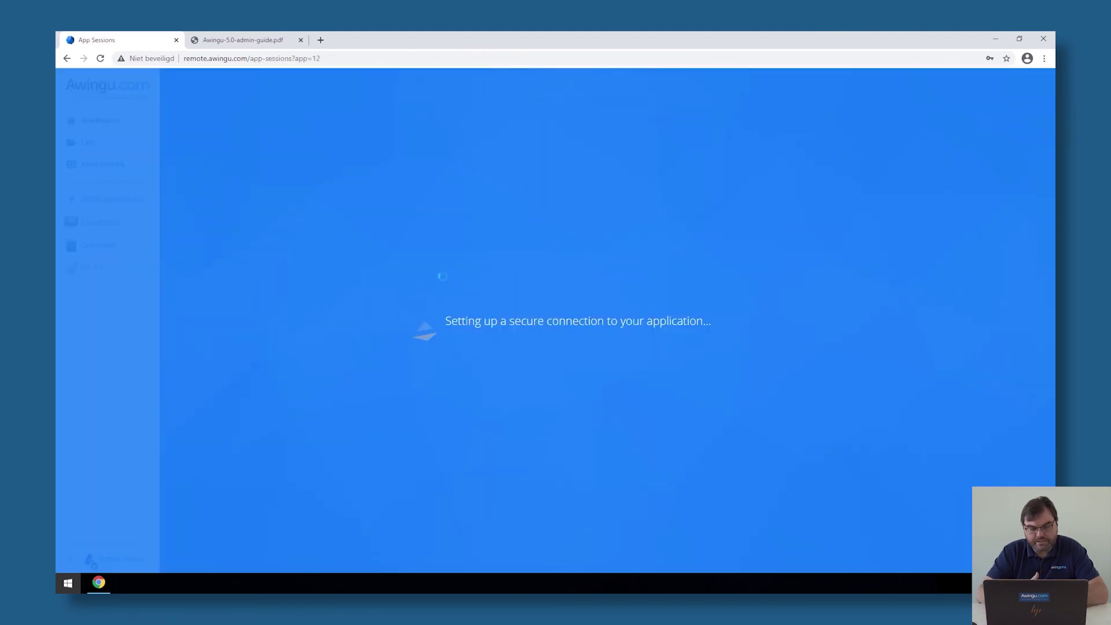